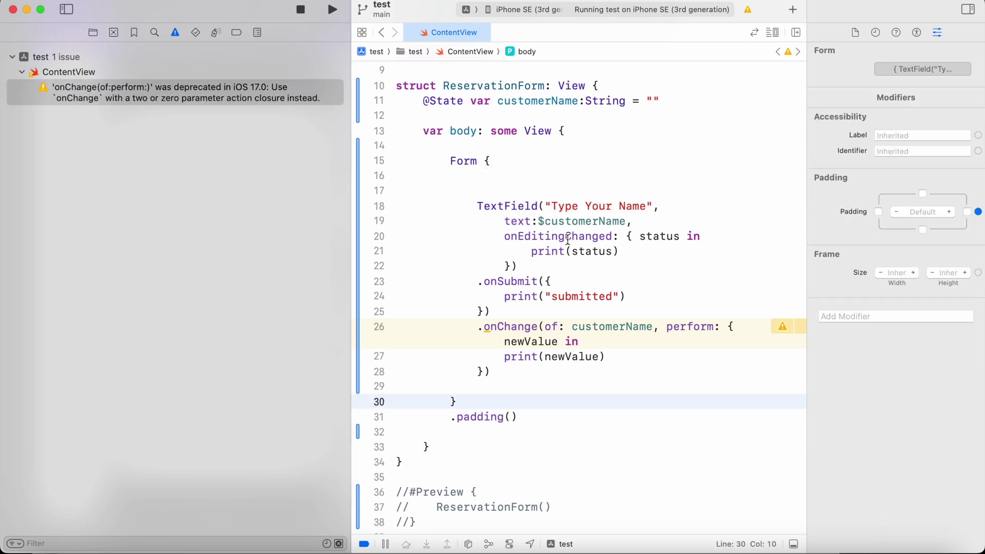
Review the deprecated onChange call, the TextField declaration and the deprecation warning.
{"action": "left_click_drag", "start_coordinate": [483, 327], "coordinate": [541, 327]}
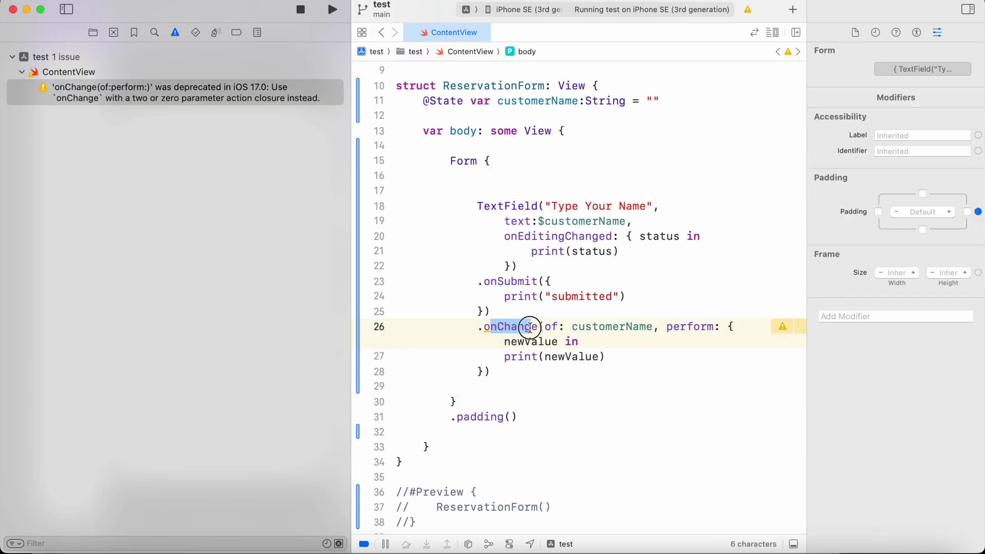
{"action": "left_click_drag", "start_coordinate": [477, 206], "coordinate": [580, 208]}
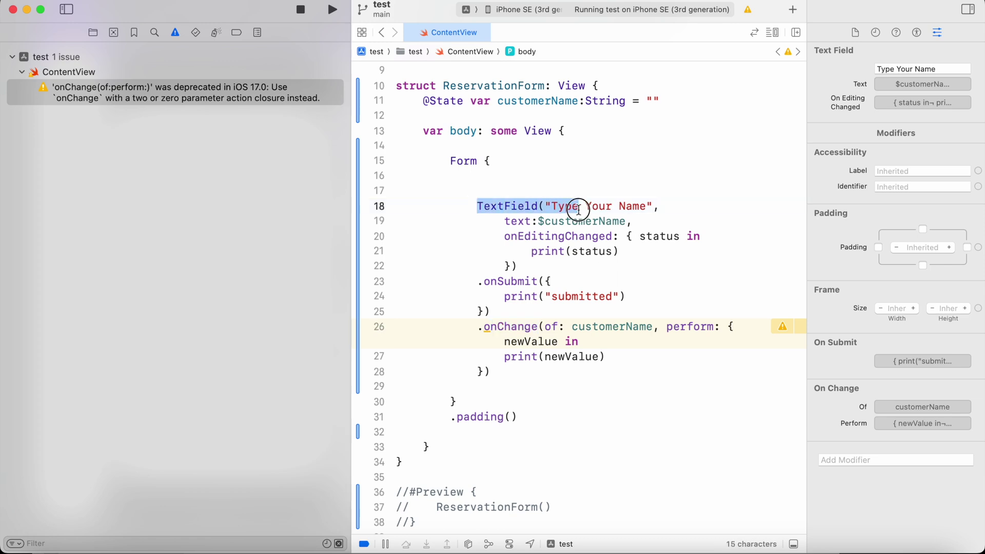
{"action": "left_click", "coordinate": [522, 310]}
{"action": "left_click", "coordinate": [208, 88]}
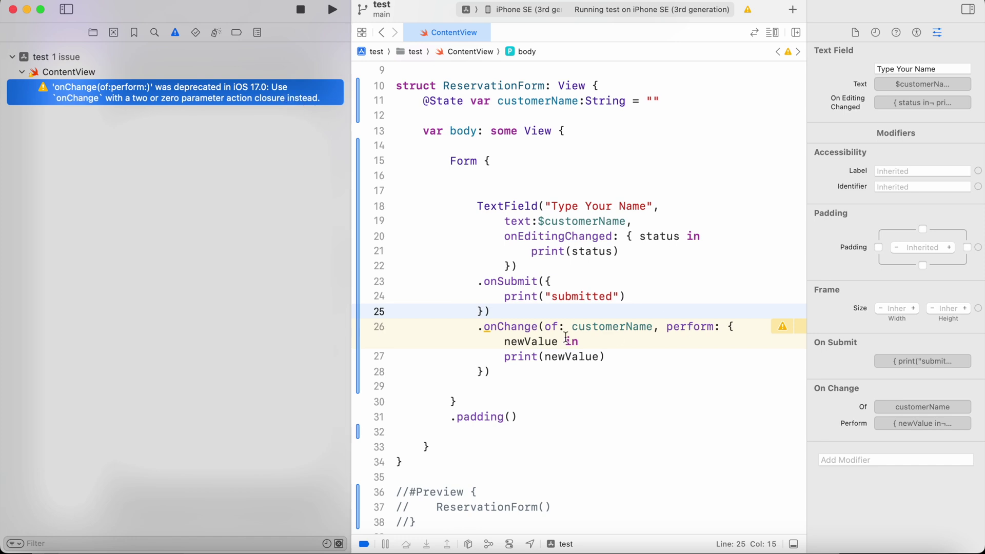
Remove the perform label and the extra closing parenthesis on line 28.
{"action": "left_click", "coordinate": [552, 327]}
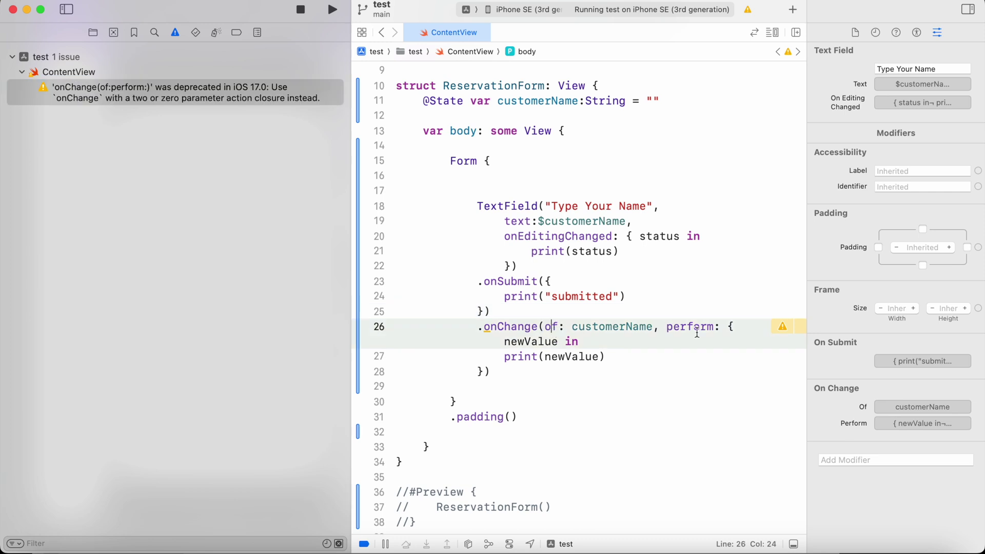
{"action": "scroll", "coordinate": [639, 322], "scroll_direction": "down", "scroll_amount": 1}
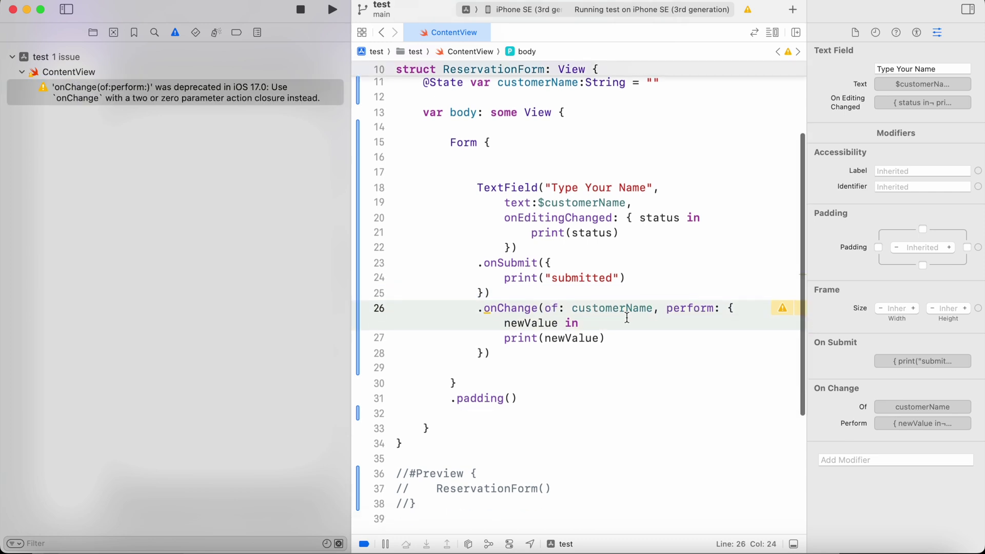
{"action": "left_click_drag", "start_coordinate": [654, 307], "coordinate": [719, 304]}
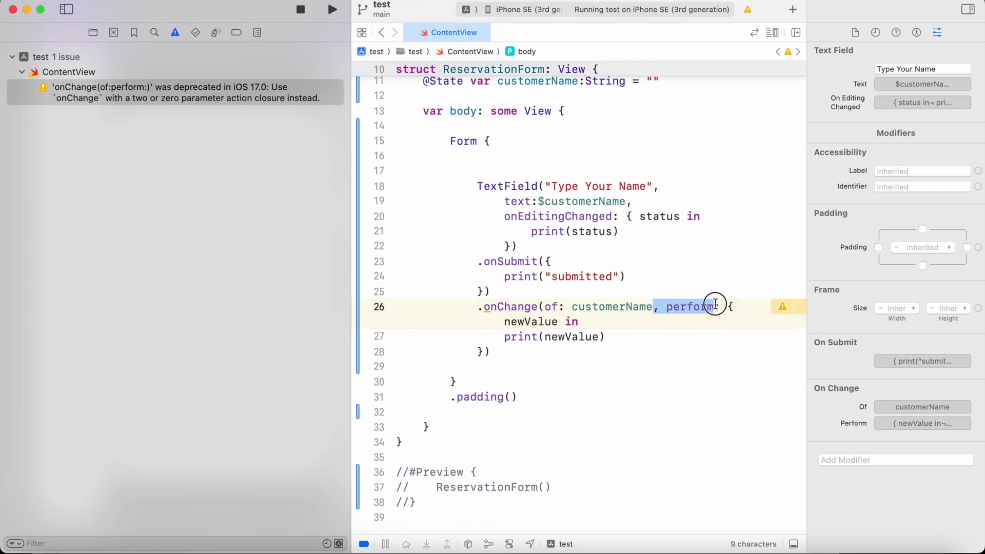
{"action": "key", "text": "BackSpace"}
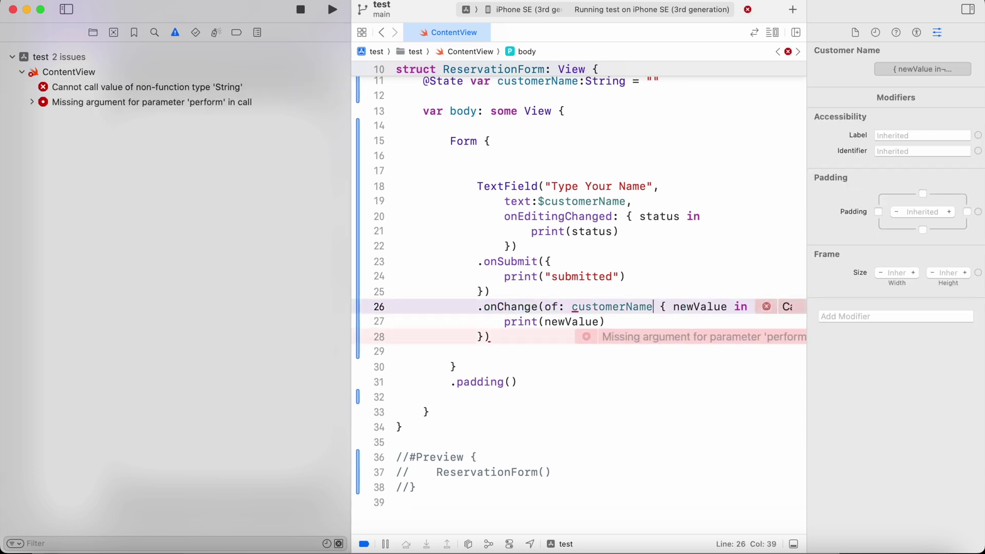
{"action": "type", "text": ")"}
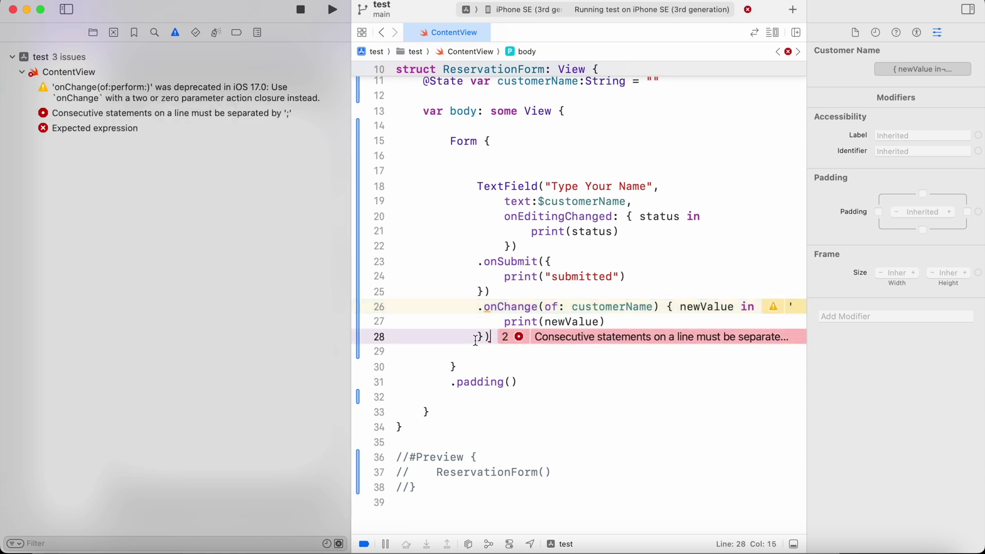
{"action": "left_click_drag", "start_coordinate": [478, 336], "coordinate": [515, 339]}
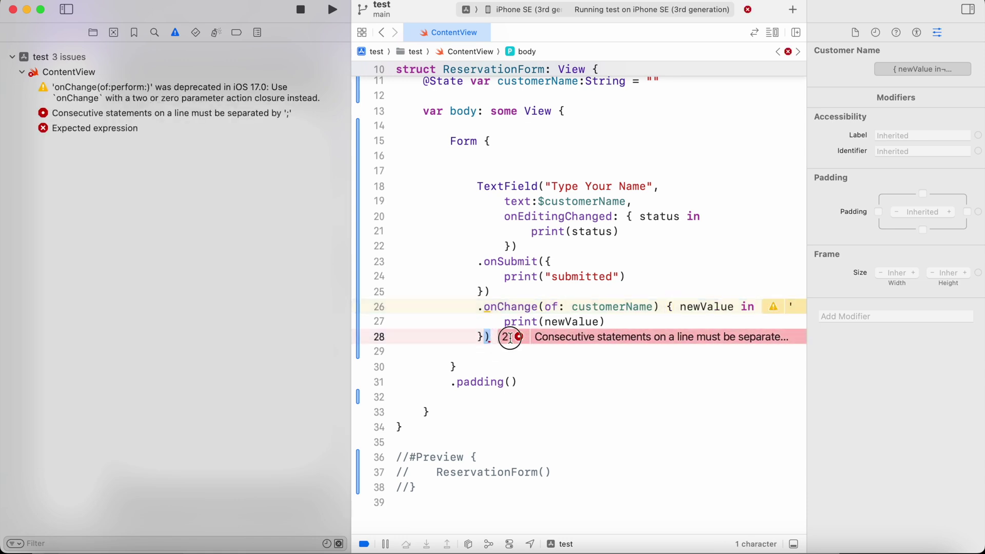
{"action": "key", "text": "BackSpace"}
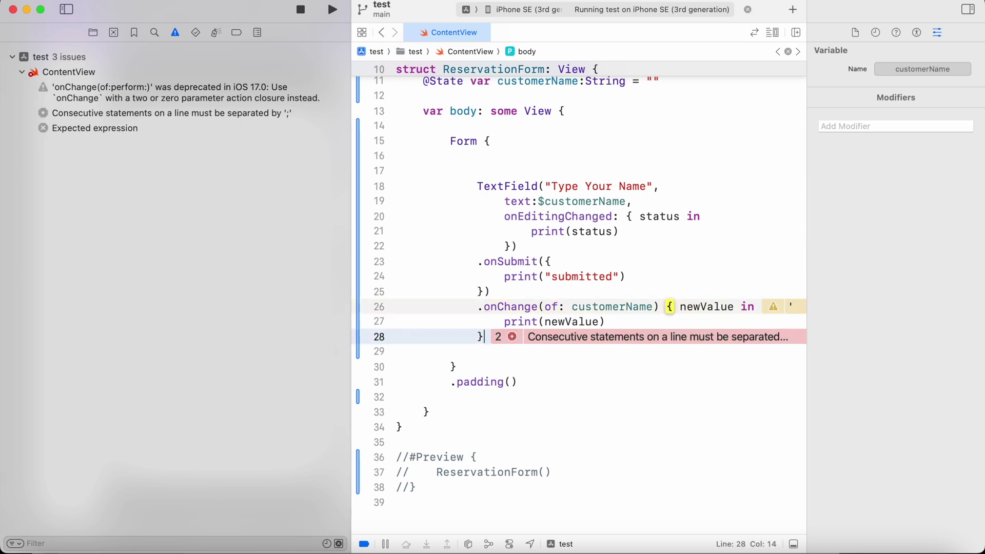
Check the rewritten onChange(of: customerName) argument and the customerName name.
{"action": "left_click", "coordinate": [636, 307]}
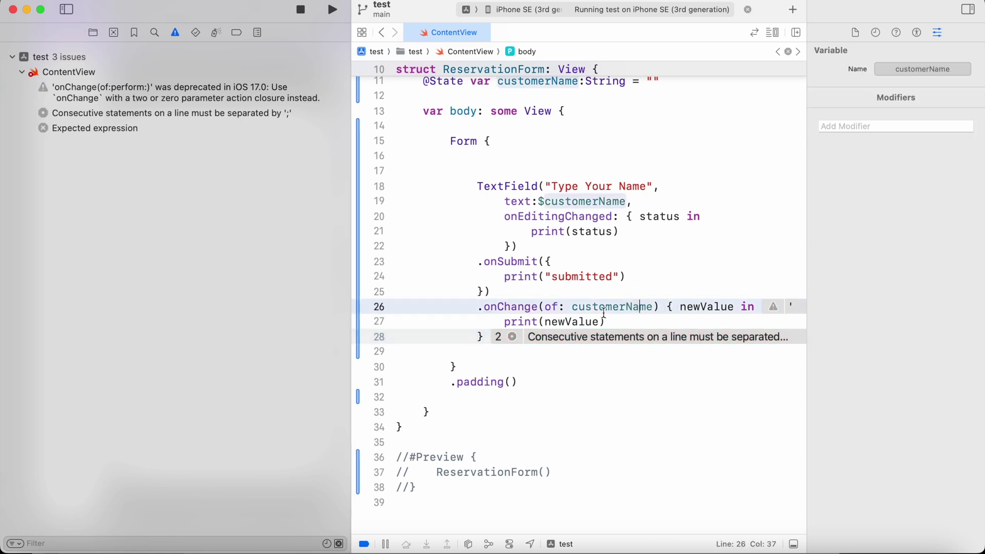
{"action": "left_click_drag", "start_coordinate": [484, 307], "coordinate": [685, 307]}
{"action": "scroll", "coordinate": [577, 309], "scroll_direction": "down", "scroll_amount": 2}
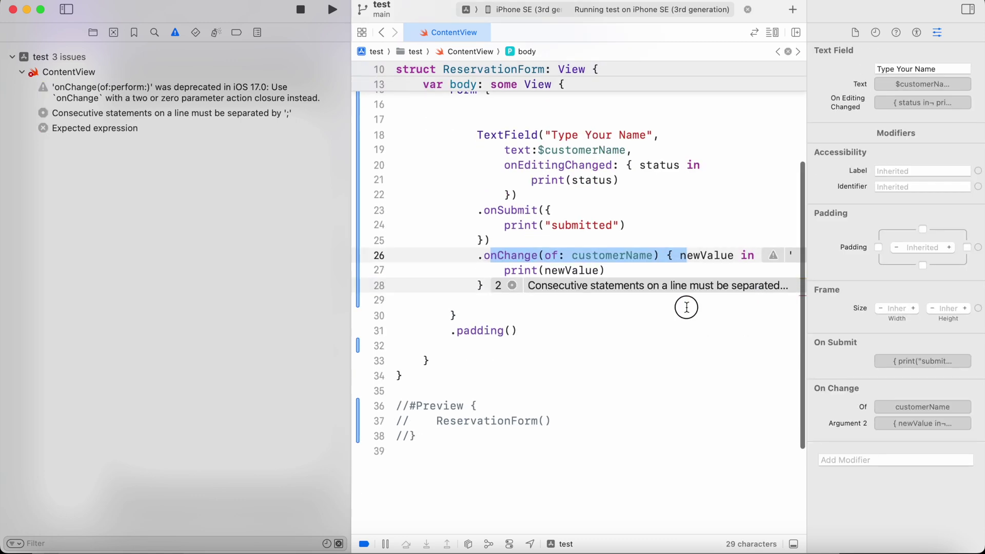
{"action": "left_click", "coordinate": [544, 254]}
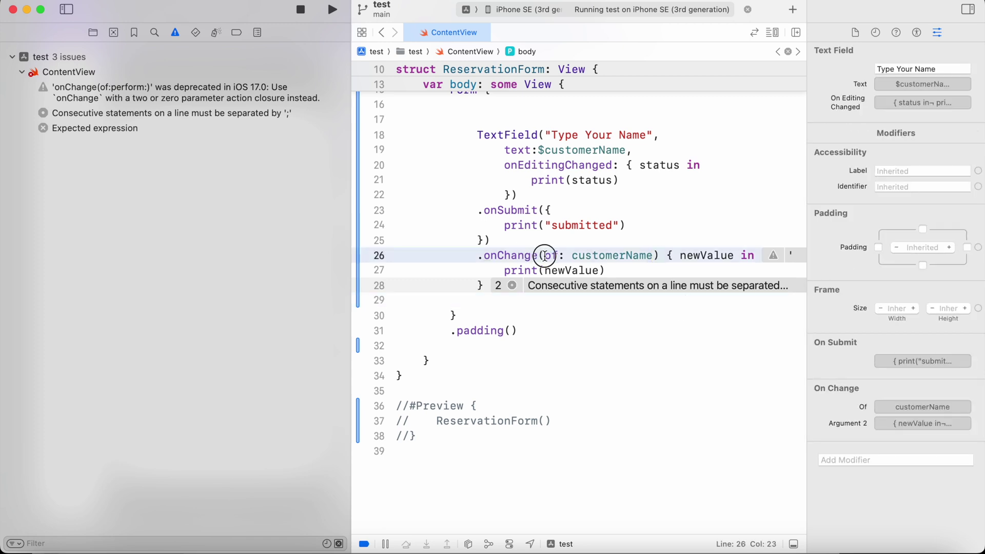
{"action": "left_click_drag", "start_coordinate": [543, 254], "coordinate": [649, 255]}
{"action": "left_click", "coordinate": [534, 253]}
{"action": "left_click_drag", "start_coordinate": [545, 254], "coordinate": [655, 254]}
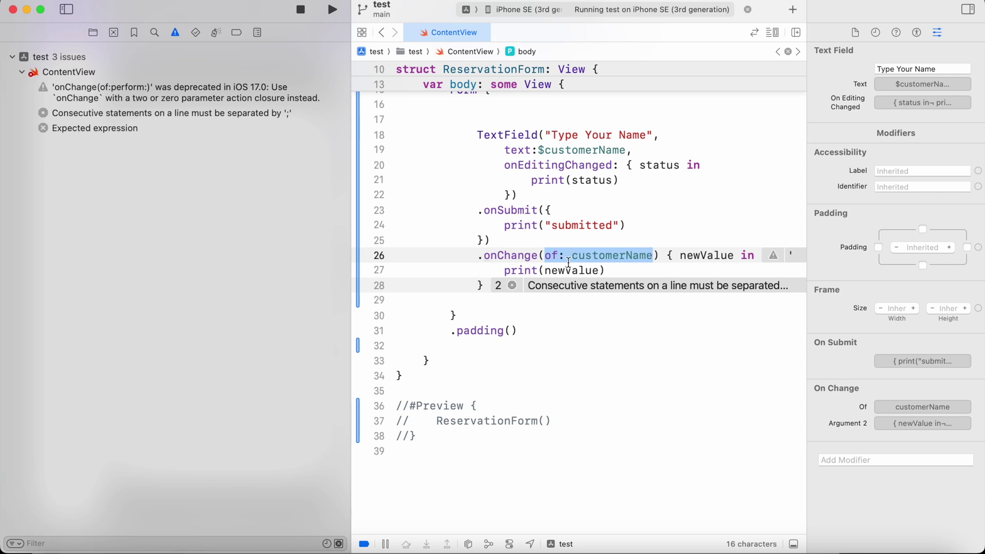
{"action": "left_click", "coordinate": [596, 254]}
{"action": "scroll", "coordinate": [593, 277], "scroll_direction": "up", "scroll_amount": 2}
{"action": "scroll", "coordinate": [591, 277], "scroll_direction": "up", "scroll_amount": 1}
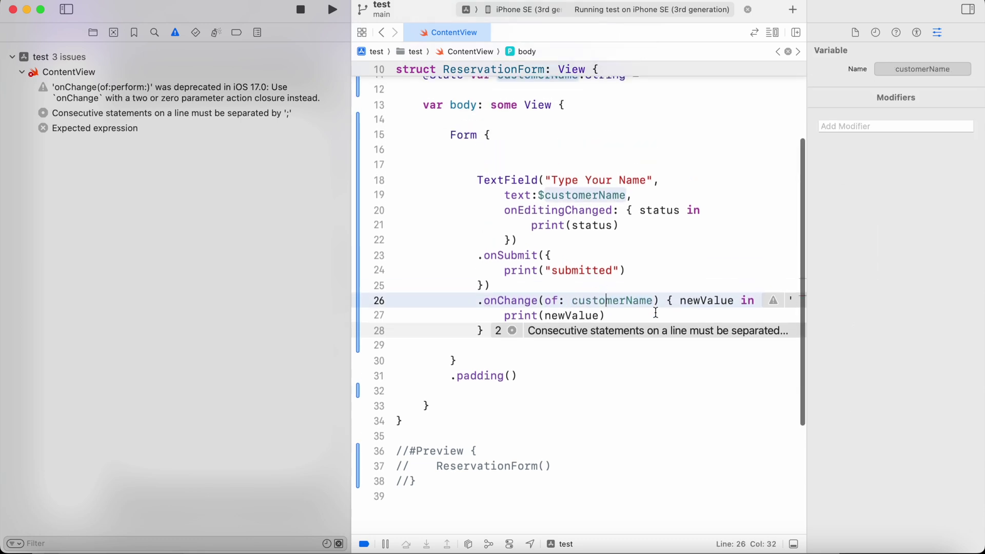
{"action": "double_click", "coordinate": [616, 300]}
{"action": "left_click", "coordinate": [626, 300]}
{"action": "scroll", "coordinate": [626, 300], "scroll_direction": "up", "scroll_amount": 1}
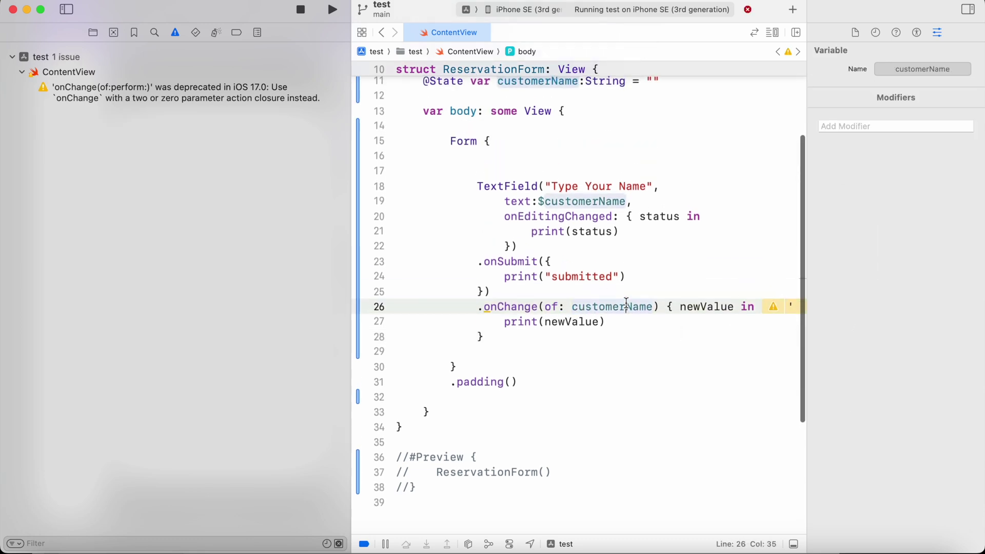
Replace the closure's newValue parameter with oldValue, correcting typos.
{"action": "left_click", "coordinate": [714, 314]}
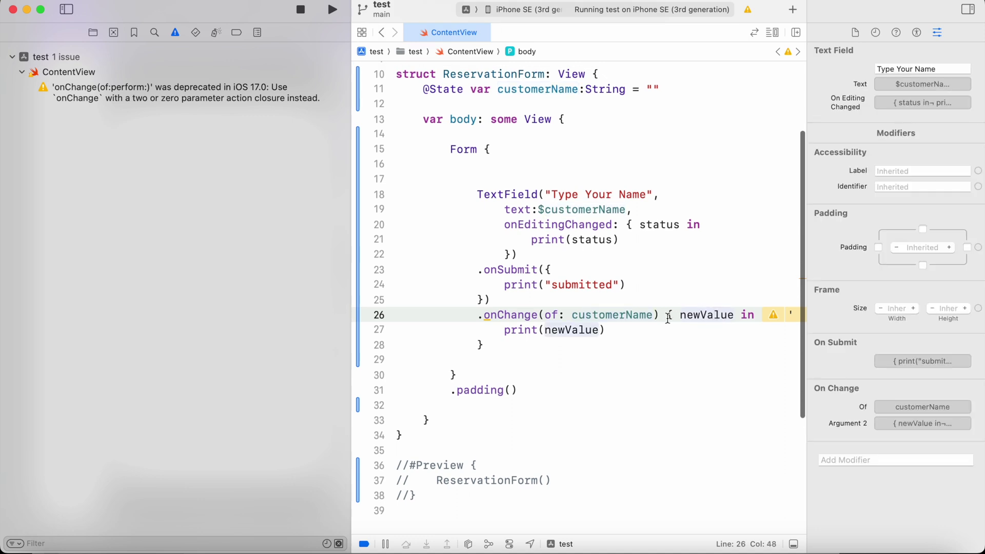
{"action": "left_click_drag", "start_coordinate": [660, 314], "coordinate": [515, 316]}
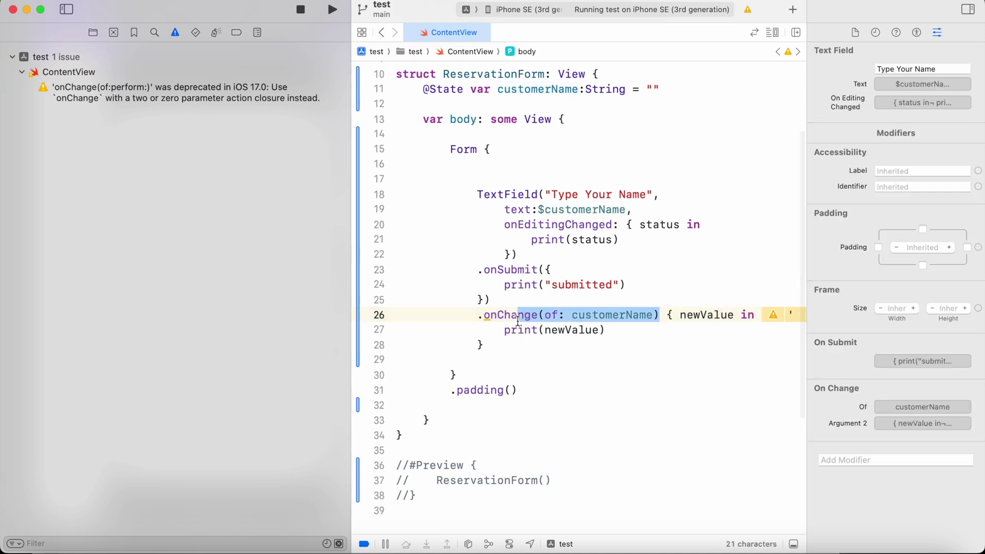
{"action": "left_click", "coordinate": [670, 315]}
{"action": "left_click_drag", "start_coordinate": [673, 315], "coordinate": [668, 314]}
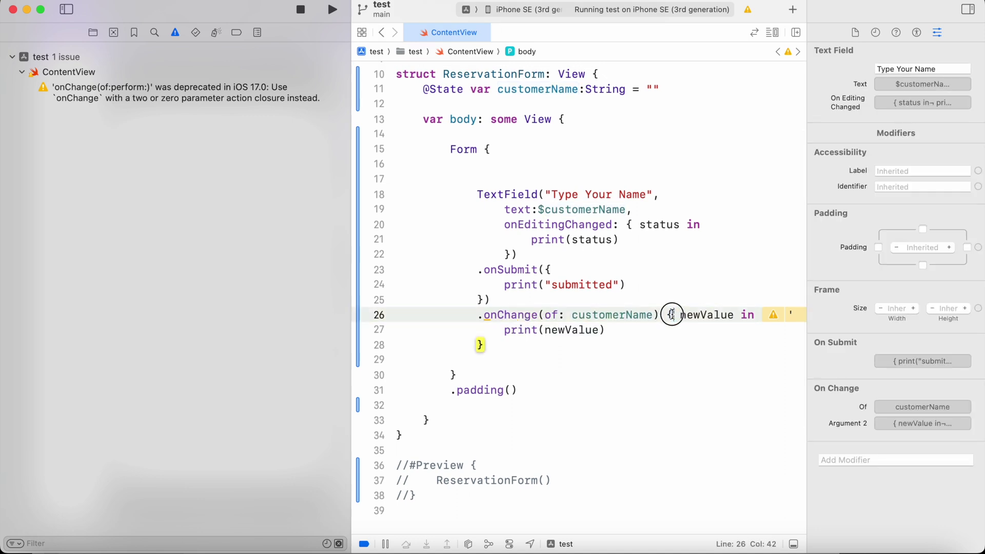
{"action": "left_click", "coordinate": [673, 315]}
{"action": "left_click", "coordinate": [718, 316]}
{"action": "double_click", "coordinate": [702, 315]}
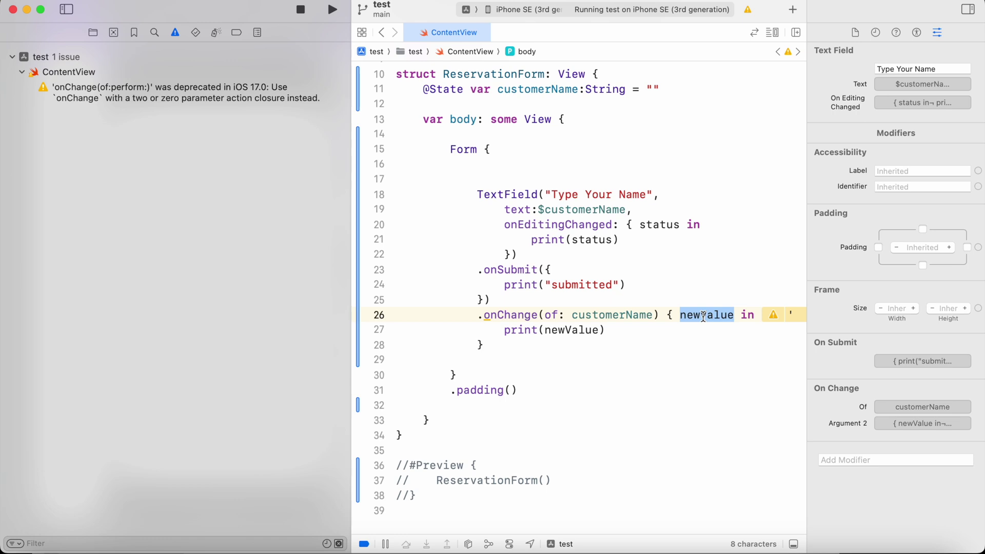
{"action": "key", "text": "BackSpace"}
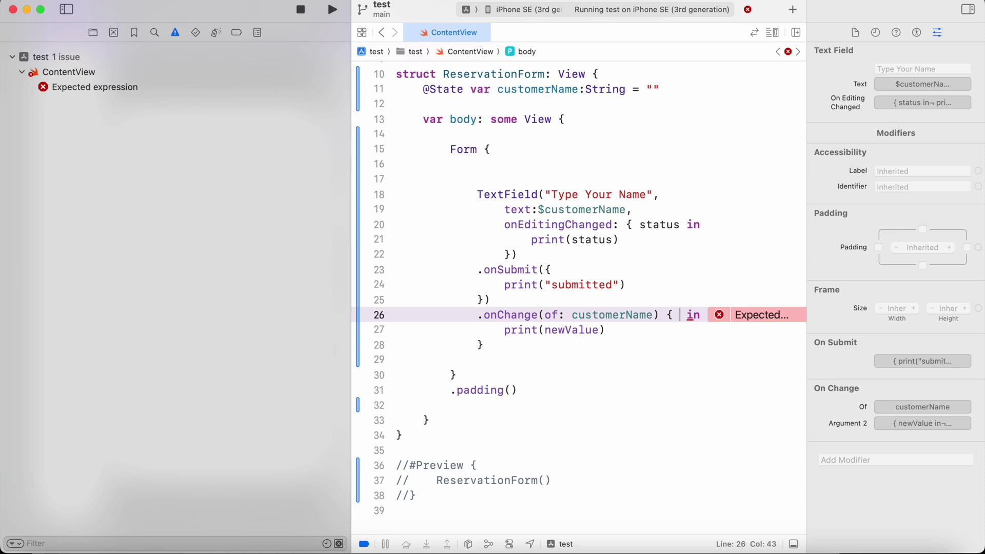
{"action": "type", "text": "ol"}
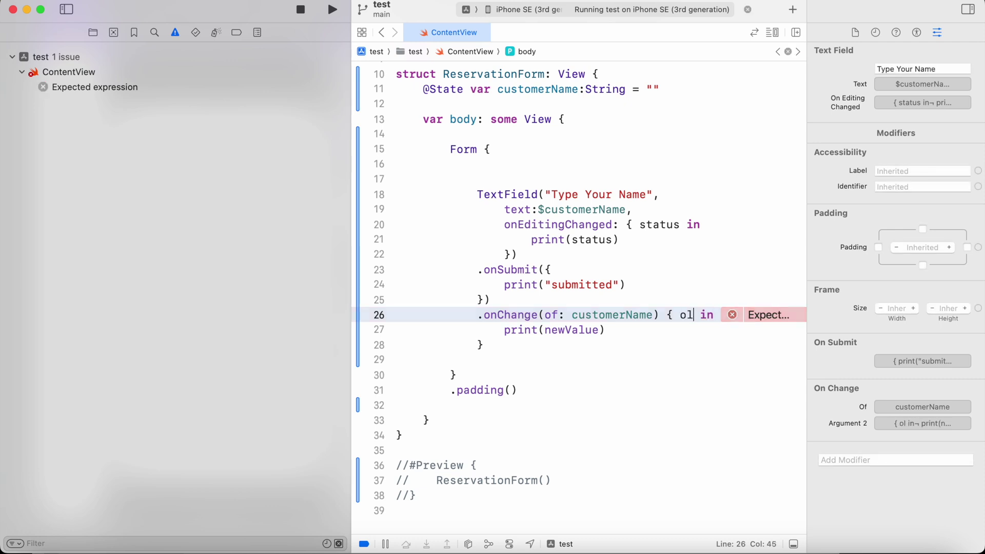
{"action": "type", "text": "dN"}
{"action": "key", "text": "BackSpace"}
{"action": "type", "text": "V"}
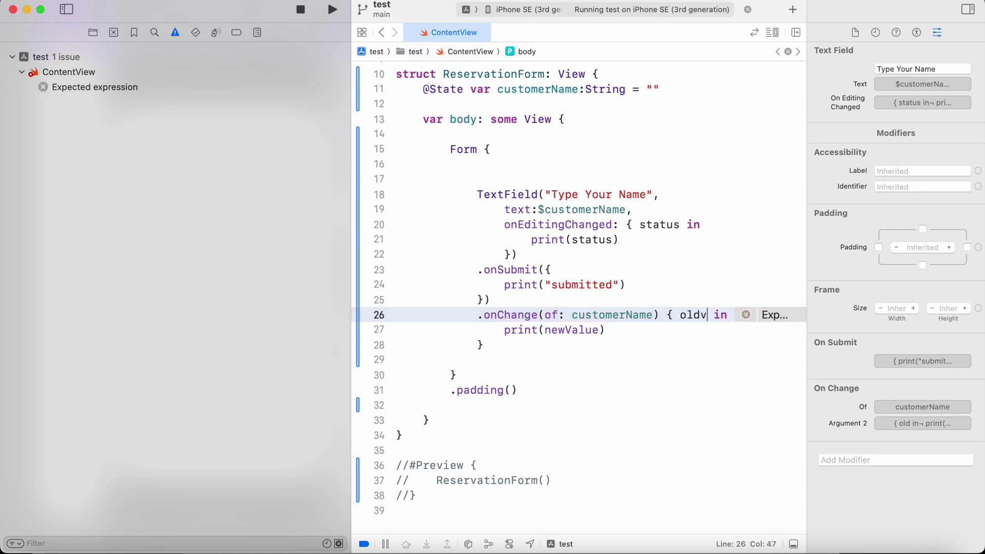
{"action": "type", "text": "a"}
{"action": "key", "text": "BackSpace"}
{"action": "type", "text": "al"}
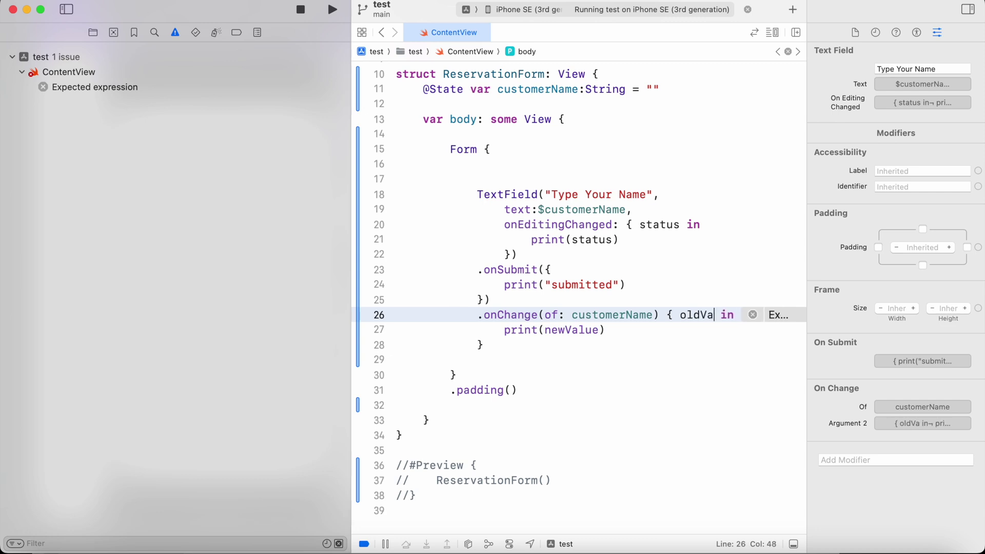
{"action": "type", "text": "ue"}
Add newValue as a second closure parameter after oldValue.
{"action": "left_click_drag", "start_coordinate": [723, 316], "coordinate": [681, 315]}
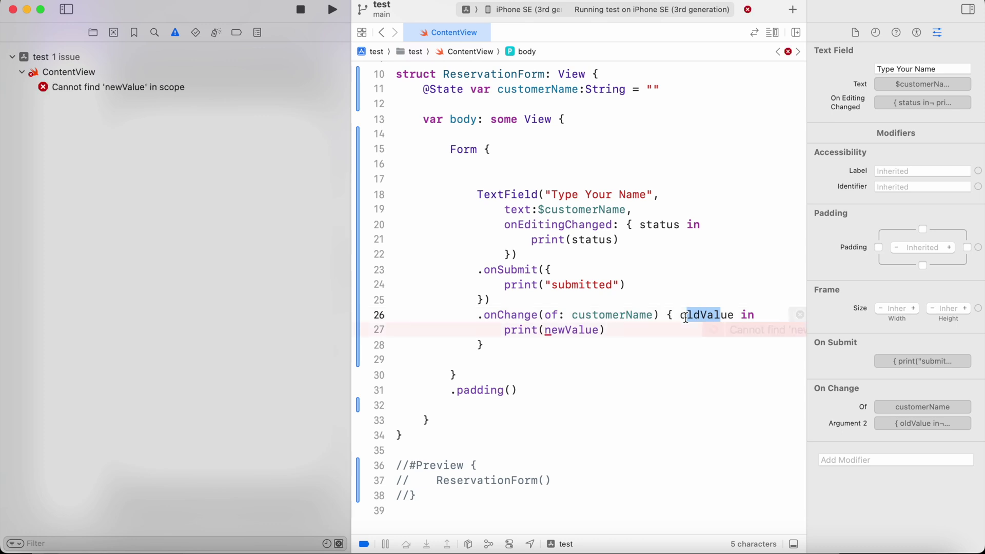
{"action": "left_click", "coordinate": [610, 314]}
{"action": "left_click_drag", "start_coordinate": [610, 314], "coordinate": [585, 315]}
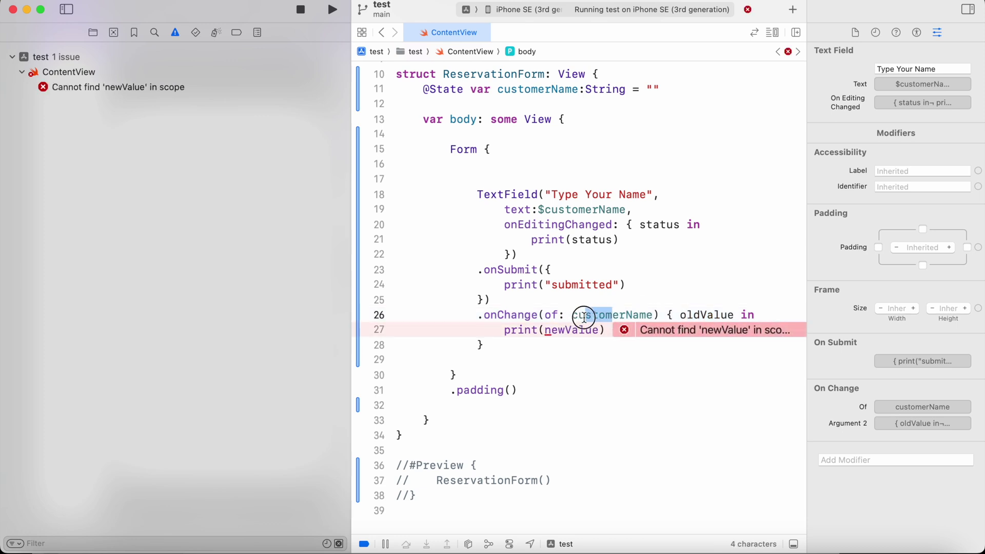
{"action": "left_click", "coordinate": [735, 315]}
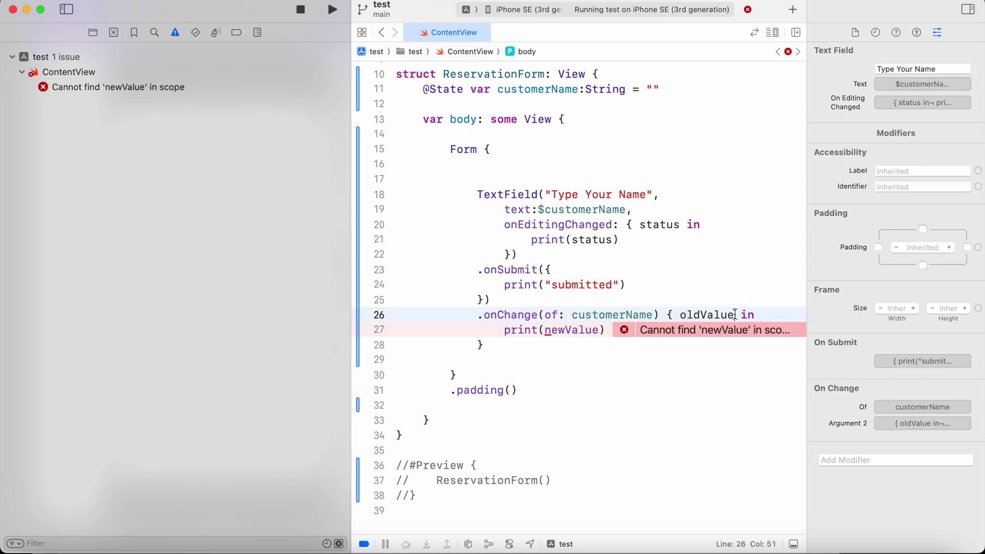
{"action": "type", "text": ", new"}
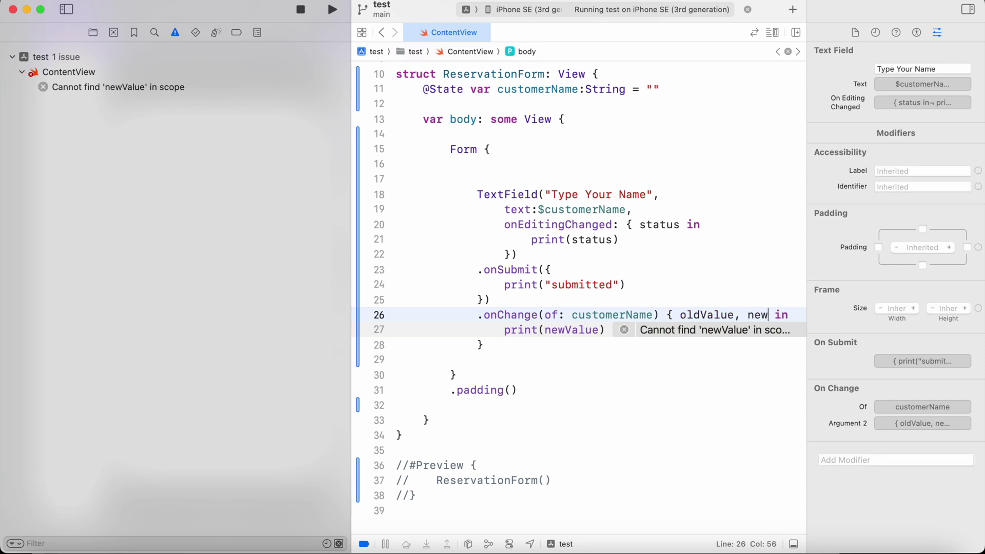
{"action": "type", "text": "E"}
{"action": "key", "text": "BackSpace"}
{"action": "type", "text": "v"}
{"action": "key", "text": "BackSpace"}
{"action": "type", "text": "Value"}
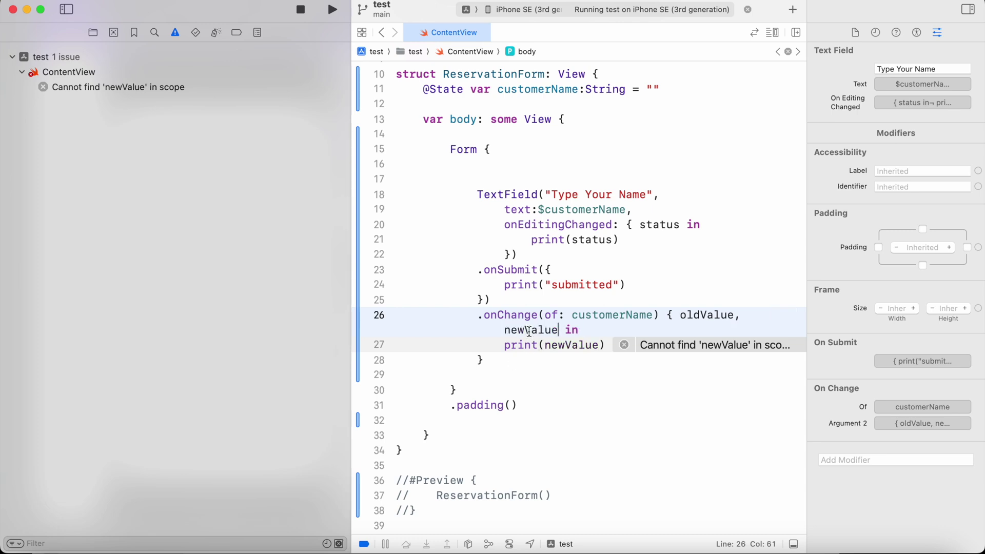
Confirm print(newValue) still uses the newValue parameter for customerName.
{"action": "left_click_drag", "start_coordinate": [517, 329], "coordinate": [560, 330]}
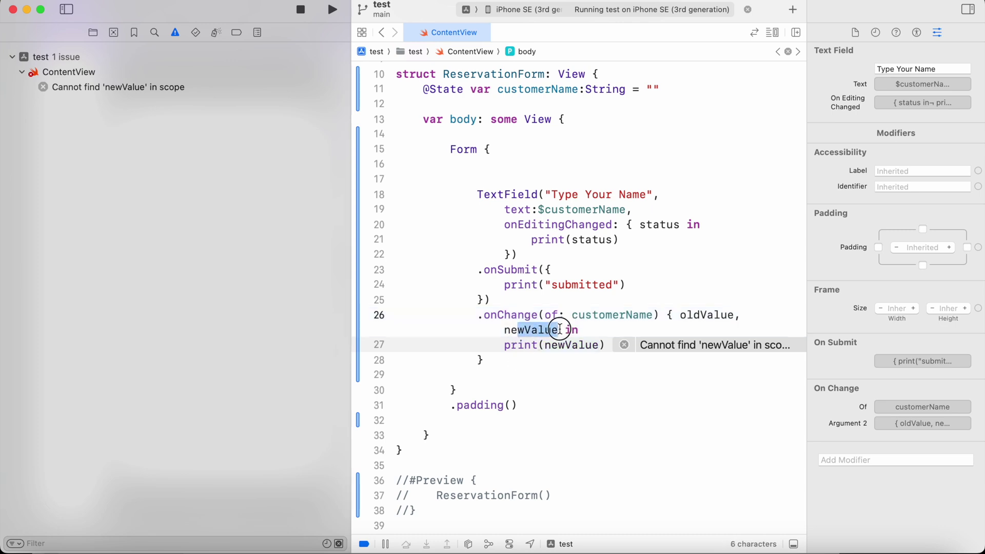
{"action": "left_click", "coordinate": [565, 345]}
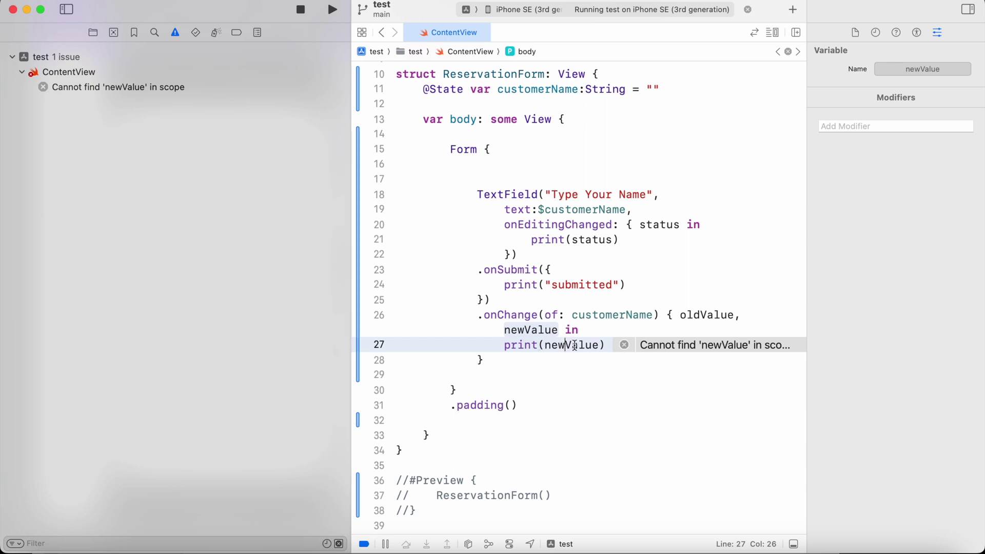
{"action": "left_click", "coordinate": [579, 344]}
{"action": "left_click_drag", "start_coordinate": [596, 314], "coordinate": [582, 314]}
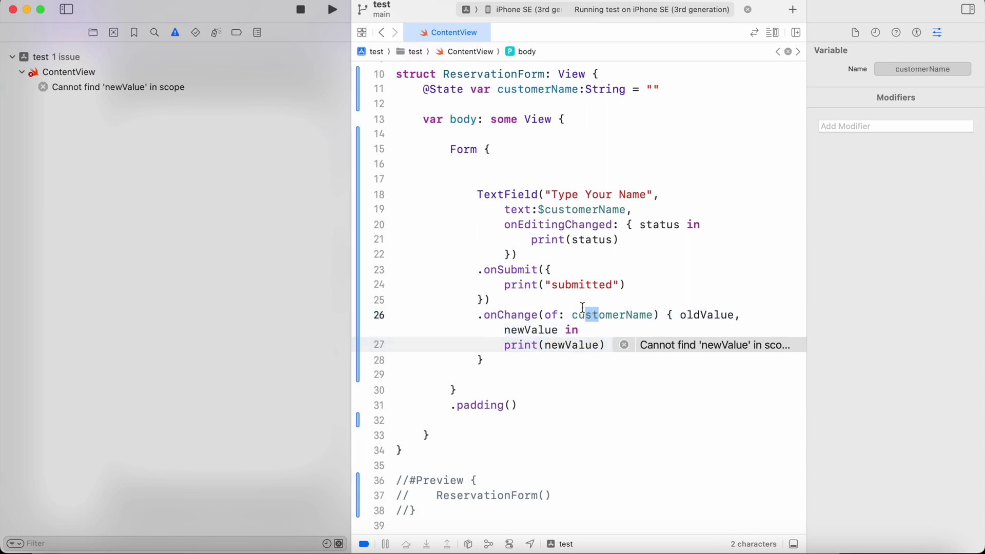
Add a print(oldValue) line below print(newValue) using the oldValue completion.
{"action": "left_click", "coordinate": [612, 359]}
{"action": "left_click", "coordinate": [609, 329]}
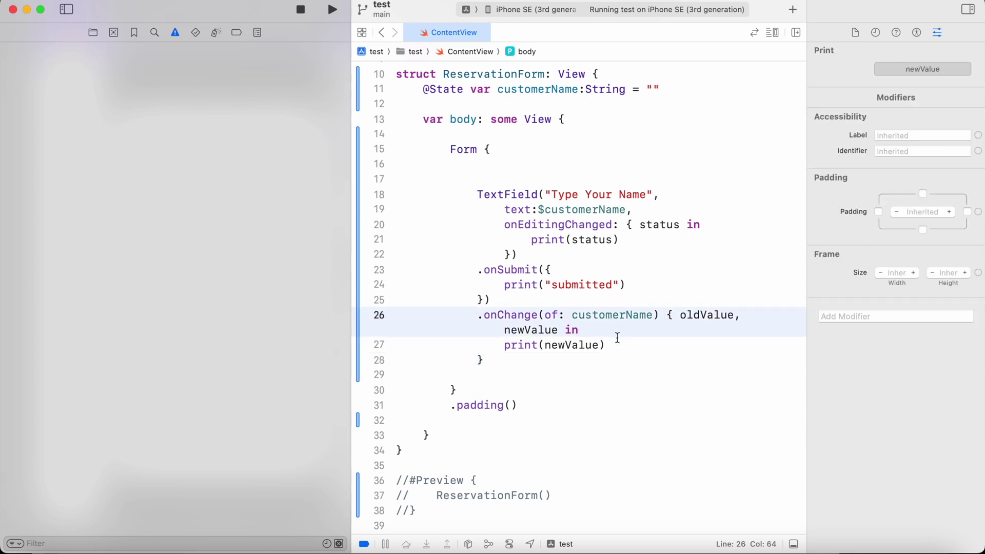
{"action": "left_click", "coordinate": [622, 356]}
{"action": "key", "text": "Return"}
{"action": "type", "text": "print"}
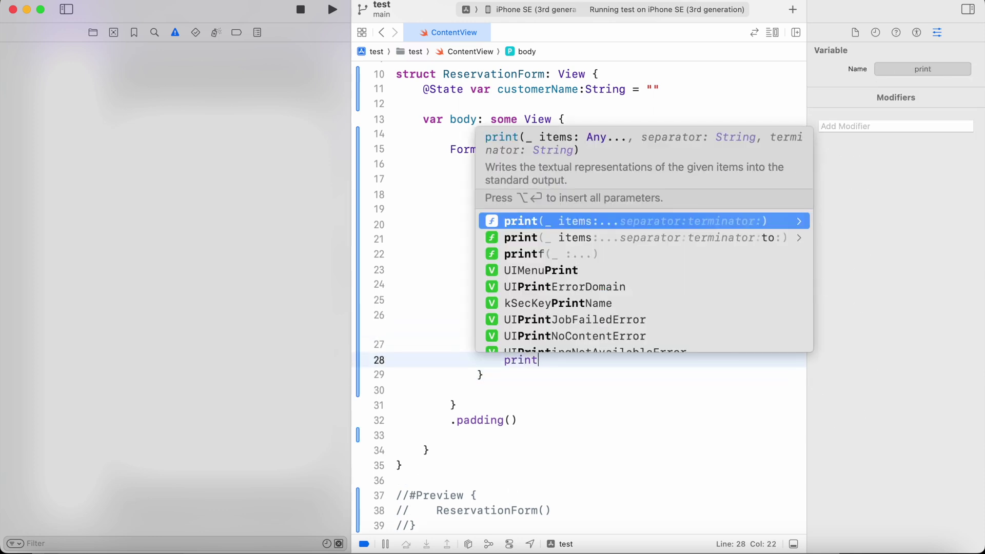
{"action": "type", "text": "()"}
{"action": "key", "text": "Left"}
{"action": "type", "text": "old"}
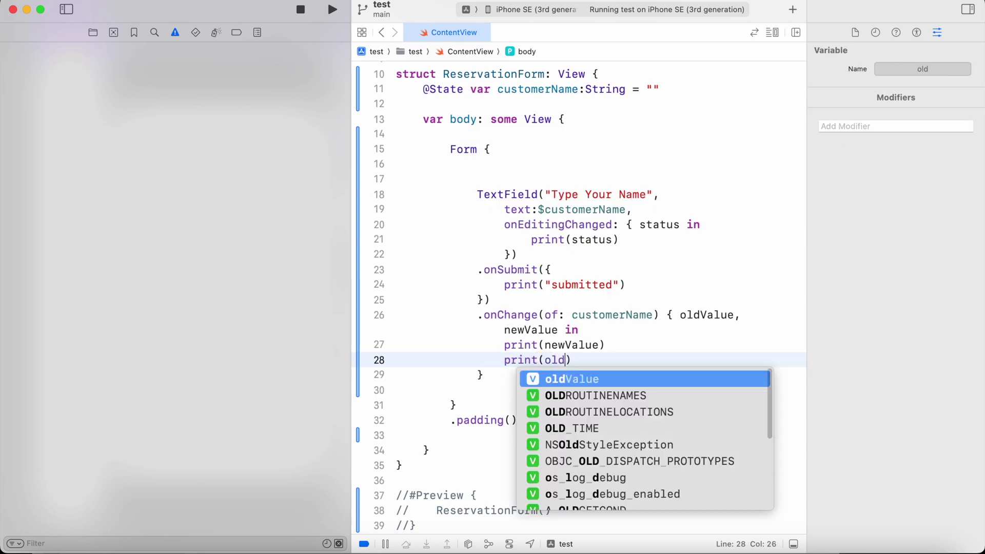
{"action": "key", "text": "Return"}
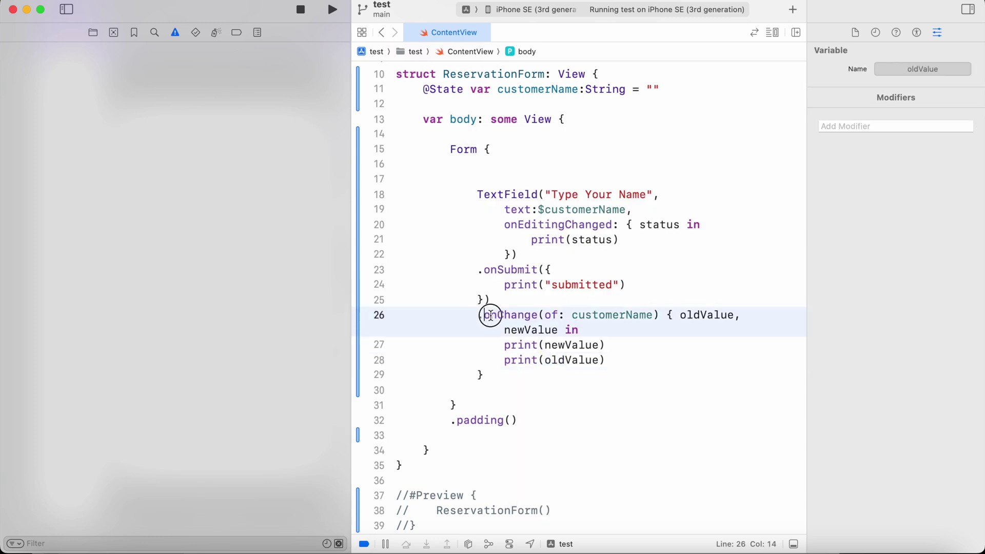
{"action": "left_click_drag", "start_coordinate": [484, 315], "coordinate": [557, 375]}
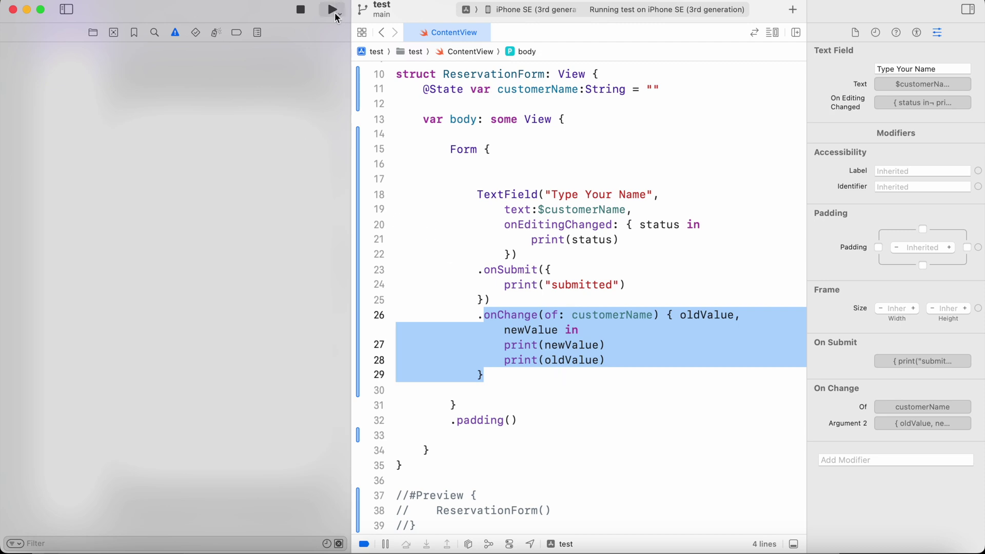
Rebuild and replace the running test app on the iPhone SE simulator.
{"action": "left_click", "coordinate": [334, 11]}
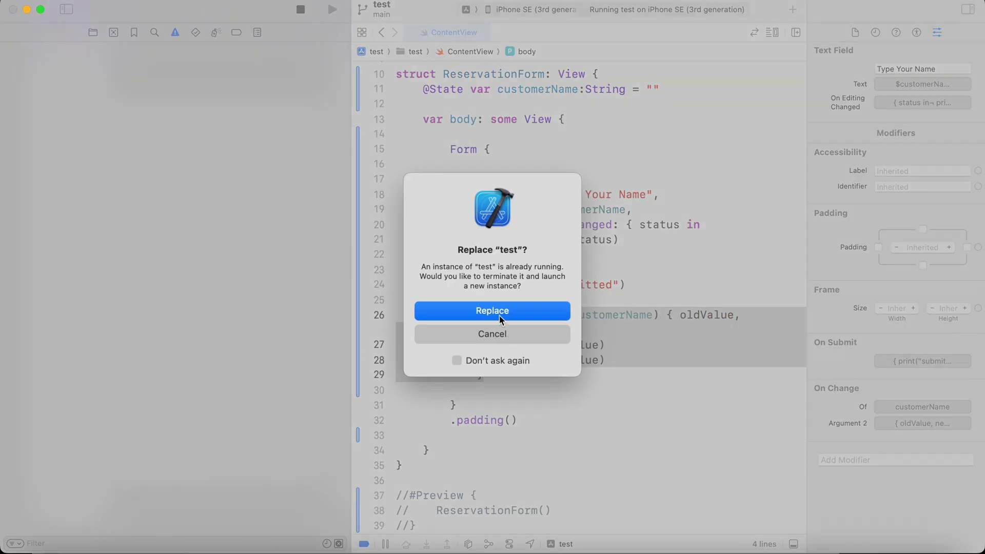
{"action": "left_click", "coordinate": [499, 315]}
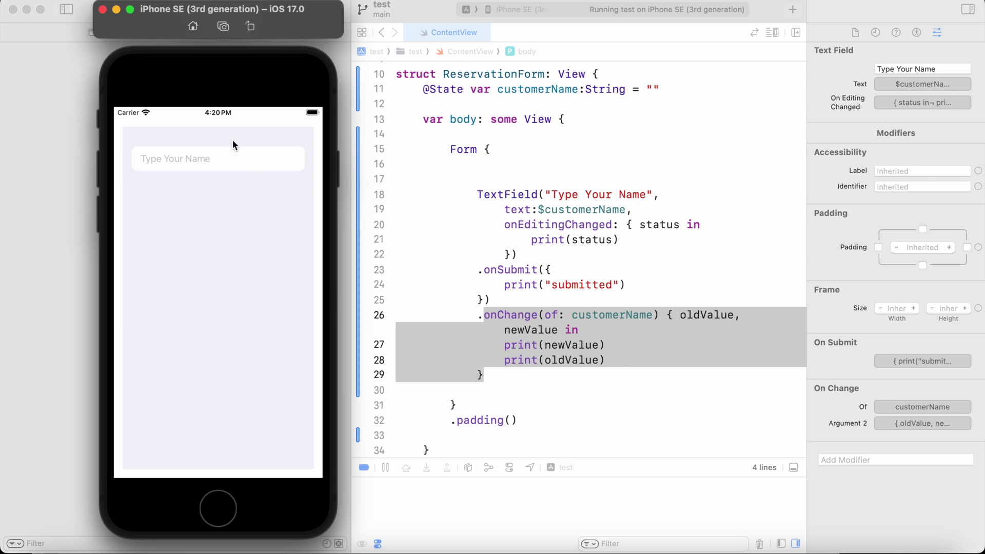
Type 'i' so the name field reads Hi, and check the console logs Hi and H.
{"action": "left_click", "coordinate": [229, 157]}
{"action": "left_click", "coordinate": [280, 29]}
{"action": "type", "text": "H"}
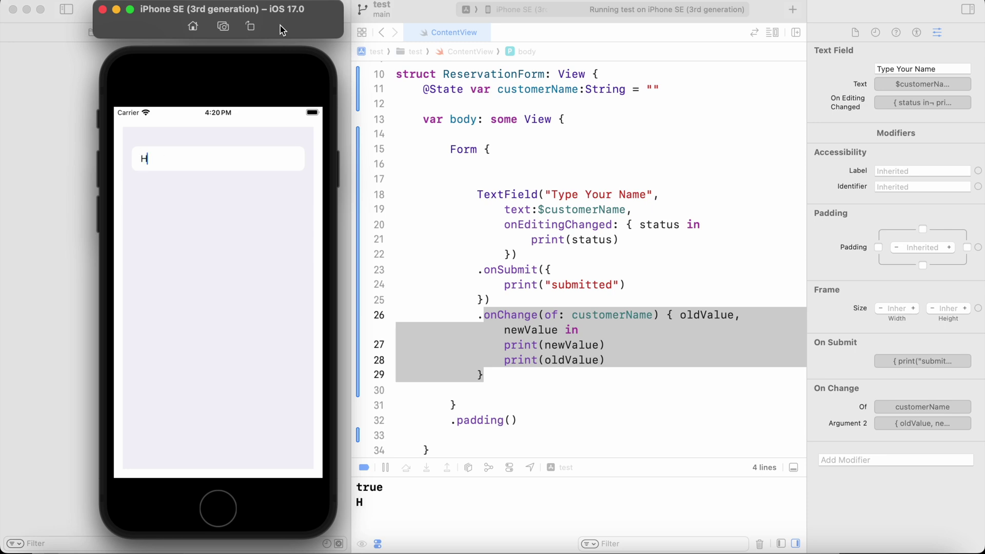
{"action": "left_click", "coordinate": [362, 508]}
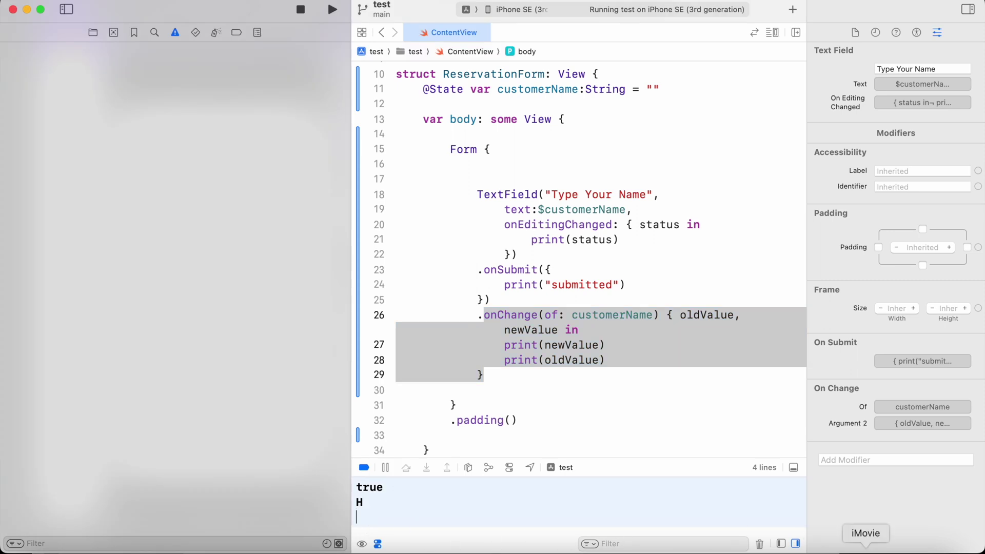
{"action": "left_click", "coordinate": [835, 539]}
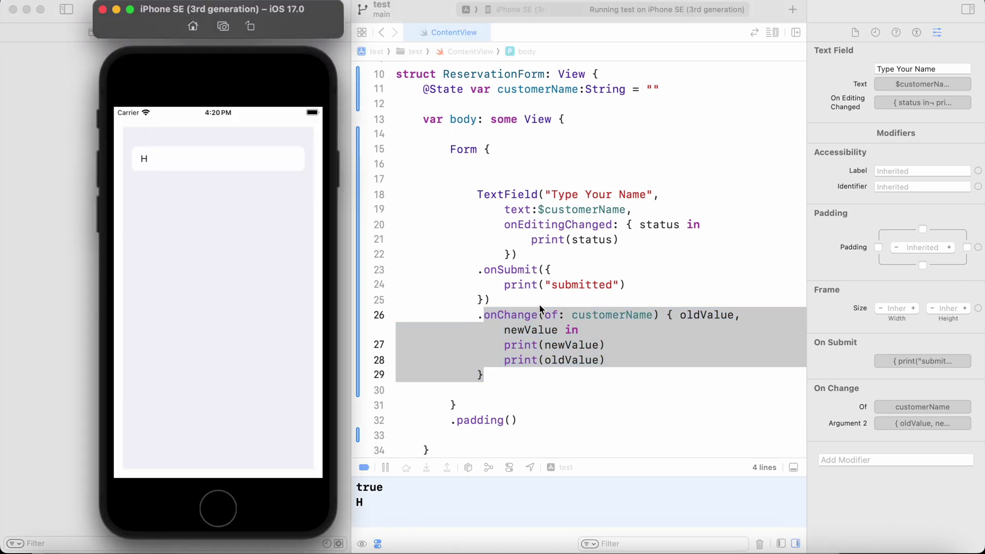
{"action": "type", "text": "i"}
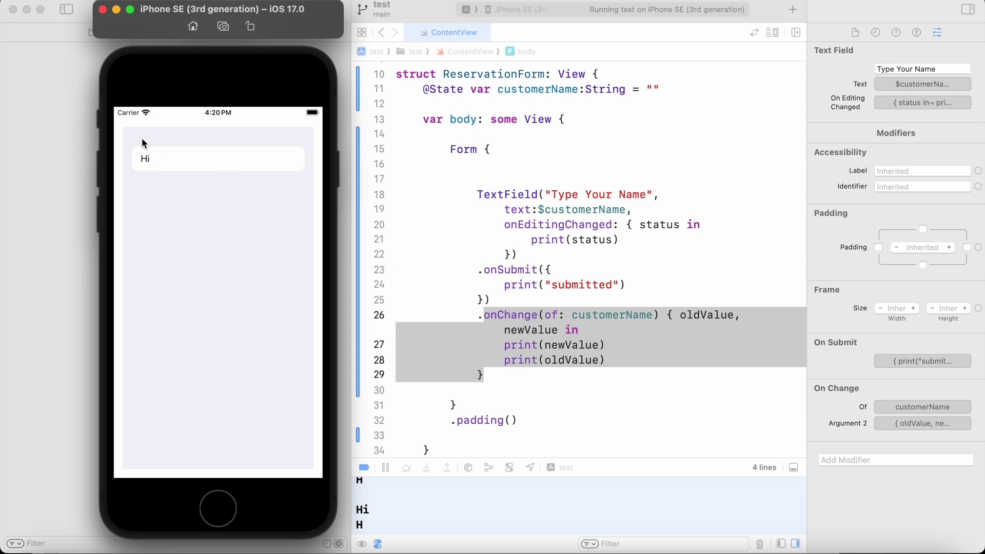
{"action": "left_click", "coordinate": [150, 159]}
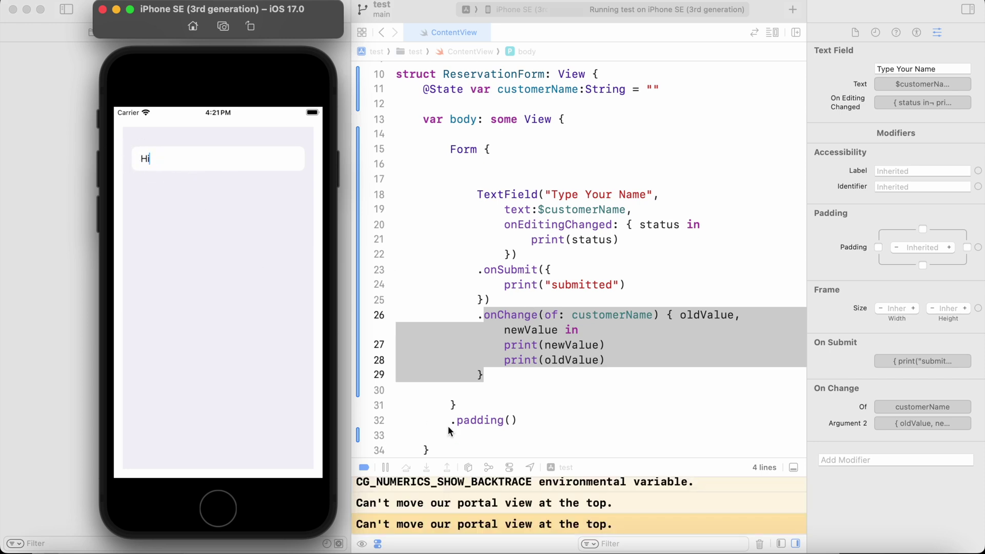
{"action": "scroll", "coordinate": [495, 506], "scroll_direction": "up", "scroll_amount": 1}
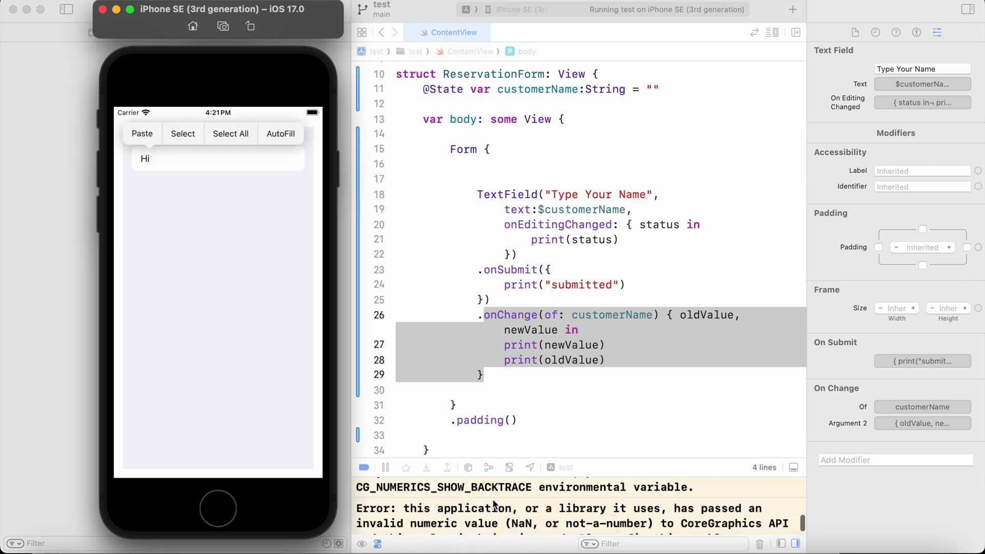
{"action": "scroll", "coordinate": [493, 502], "scroll_direction": "up", "scroll_amount": 5}
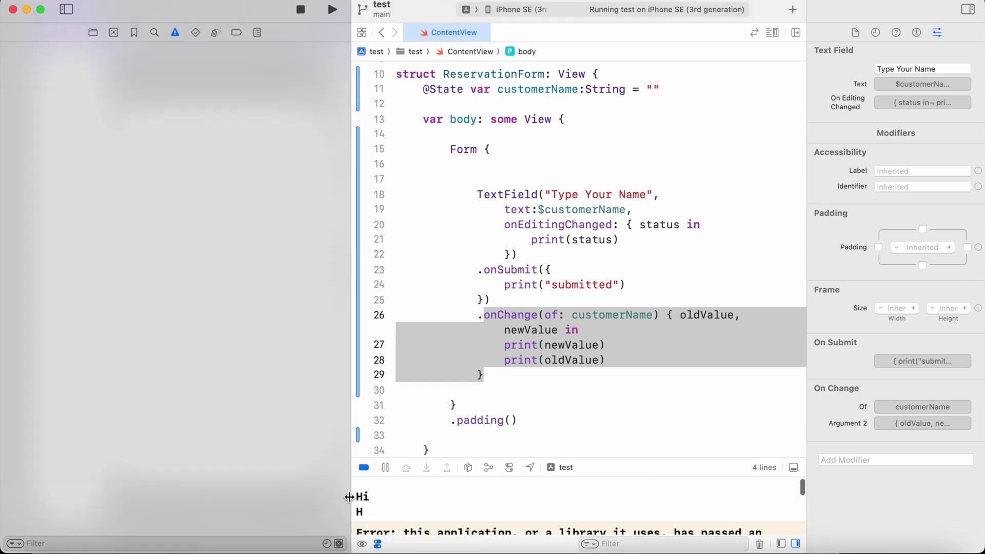
{"action": "left_click", "coordinate": [368, 496]}
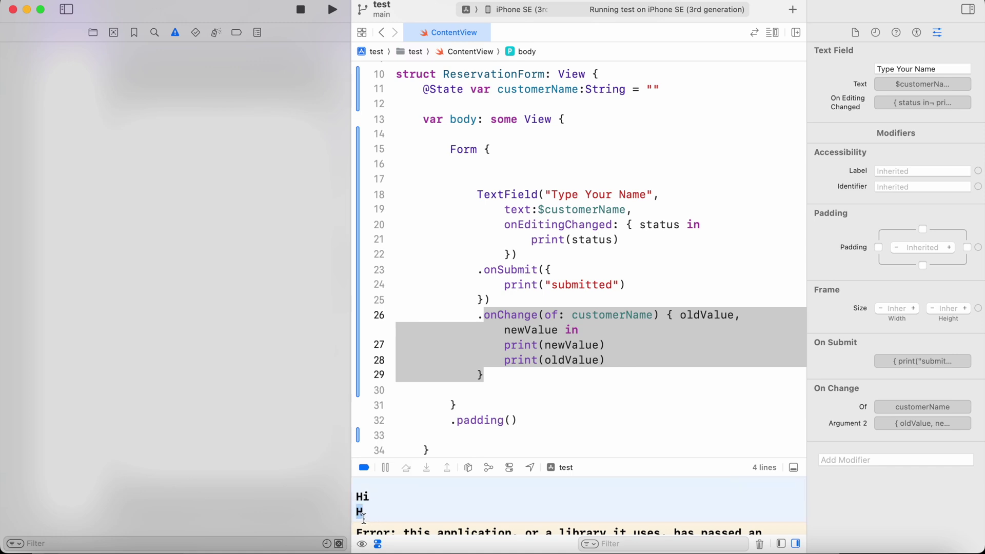
Select print(oldValue) on line 28, then bring the iPhone SE simulator forward.
{"action": "left_click", "coordinate": [546, 373]}
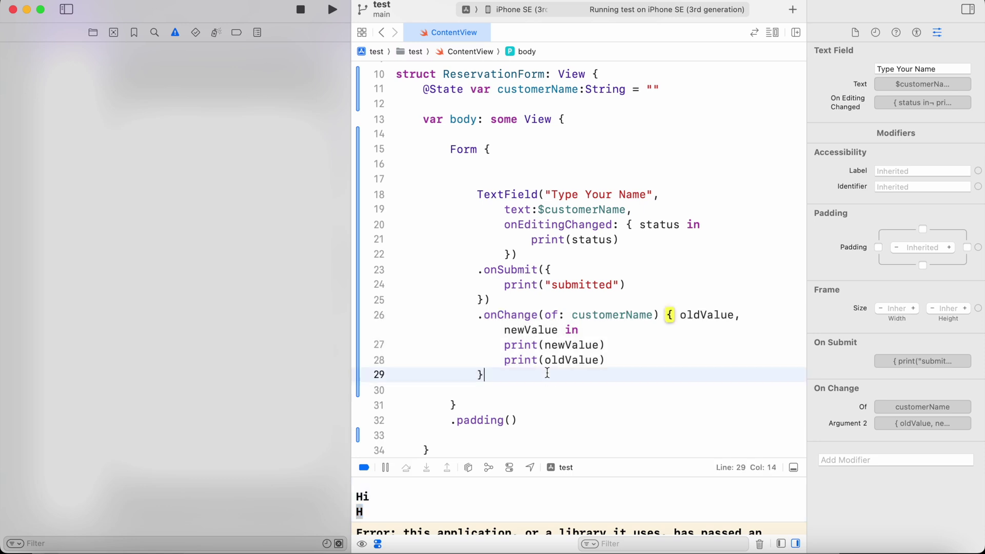
{"action": "left_click_drag", "start_coordinate": [605, 360], "coordinate": [505, 359]}
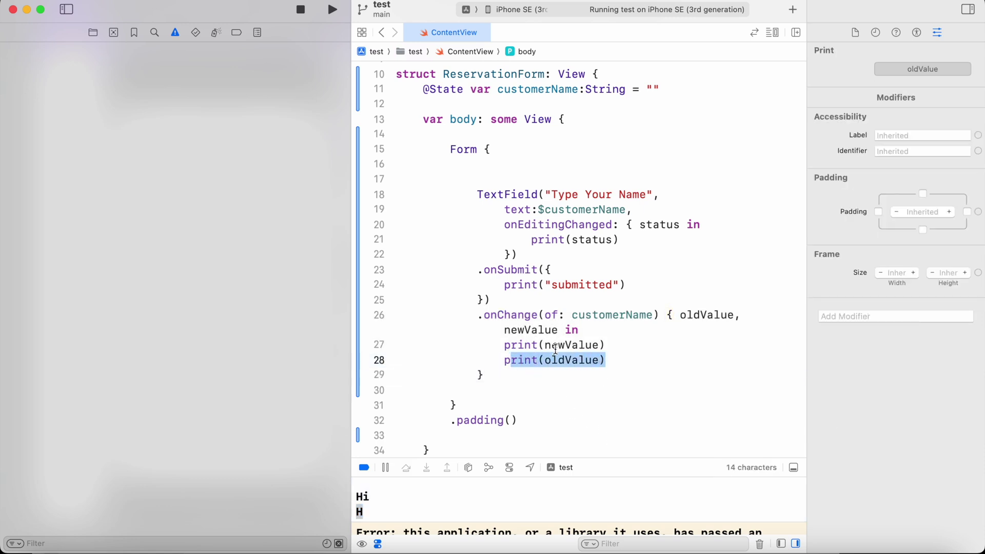
{"action": "left_click", "coordinate": [834, 543]}
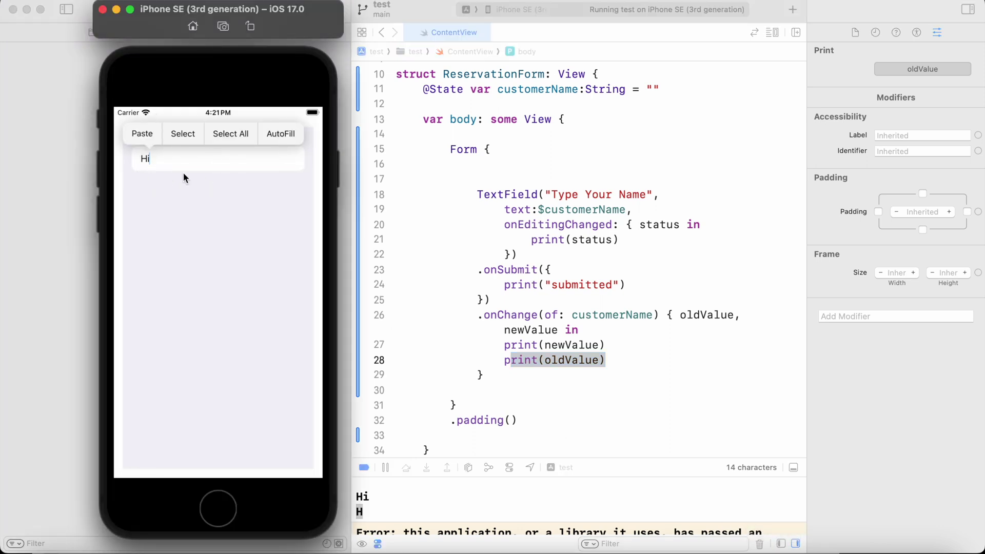
Retype the name field as Hello and check the console's new/old pairs, ending Hello and Hell.
{"action": "key", "text": "super+a"}
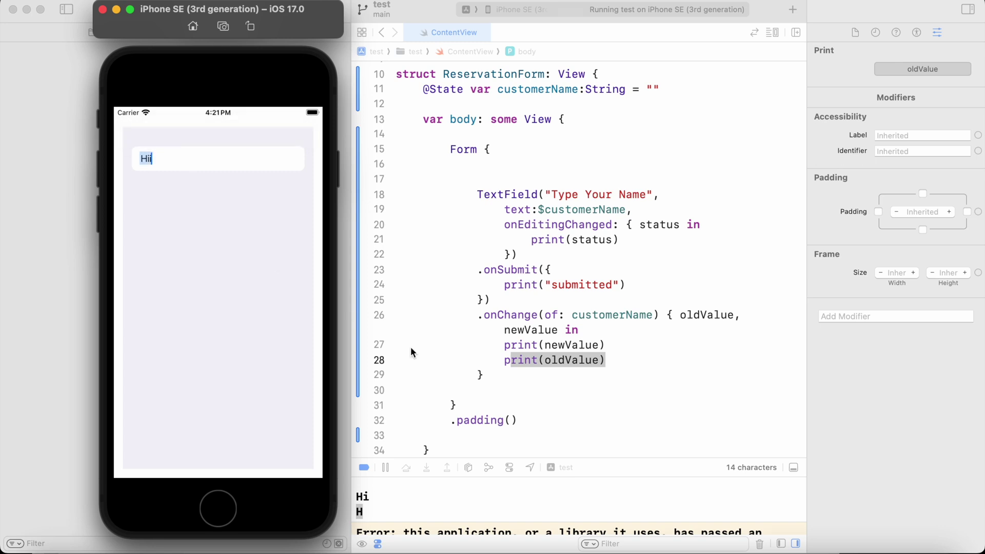
{"action": "scroll", "coordinate": [484, 513], "scroll_direction": "down", "scroll_amount": 5}
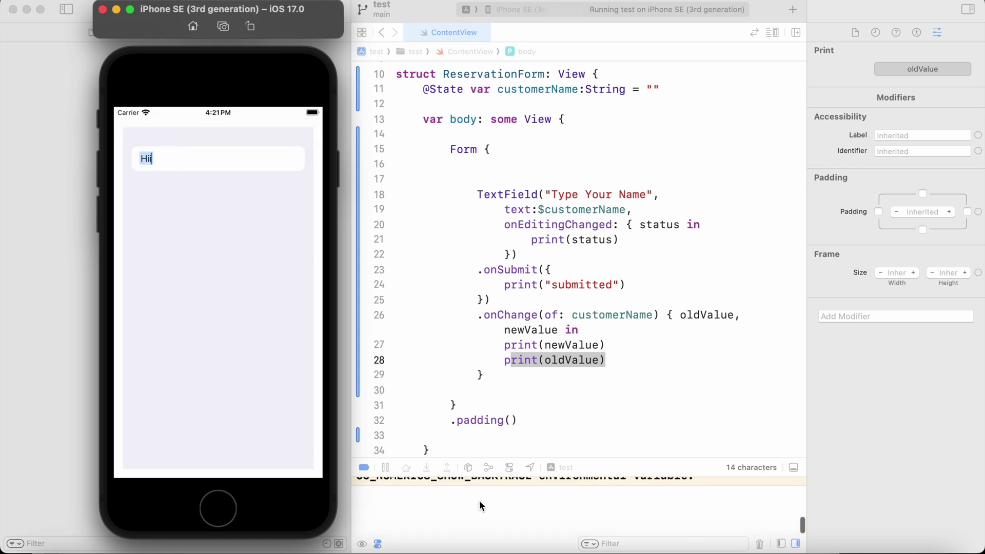
{"action": "scroll", "coordinate": [480, 500], "scroll_direction": "down", "scroll_amount": 3}
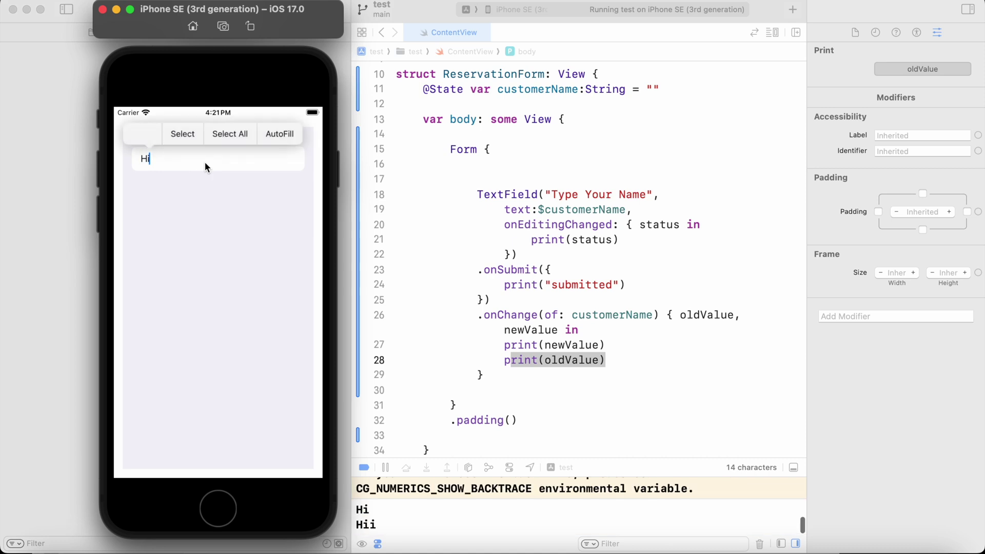
{"action": "type", "text": "i"}
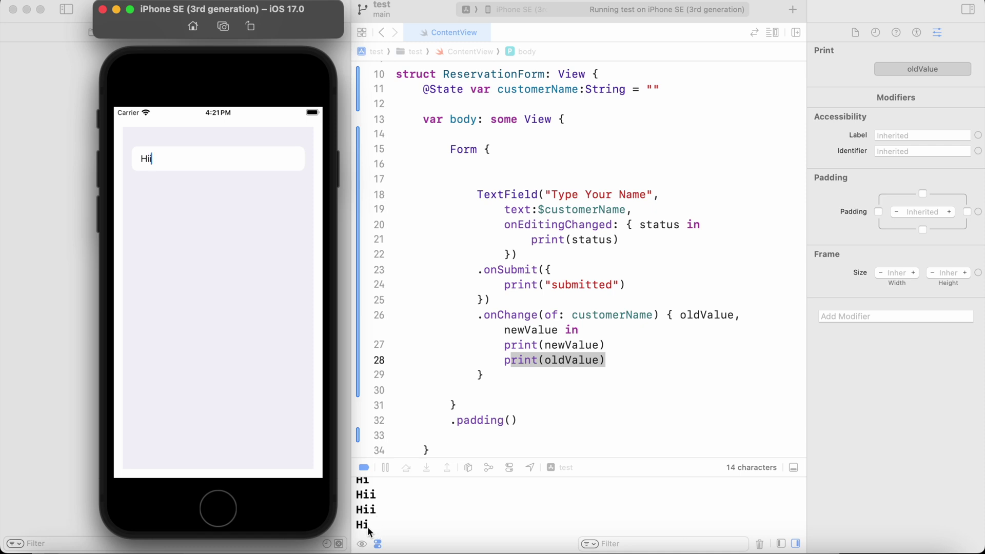
{"action": "key", "text": "BackSpace"}
{"action": "key", "text": "BackSpace"}
{"action": "type", "text": "ell"}
{"action": "type", "text": "o"}
{"action": "left_click_drag", "start_coordinate": [162, 158], "coordinate": [101, 174]}
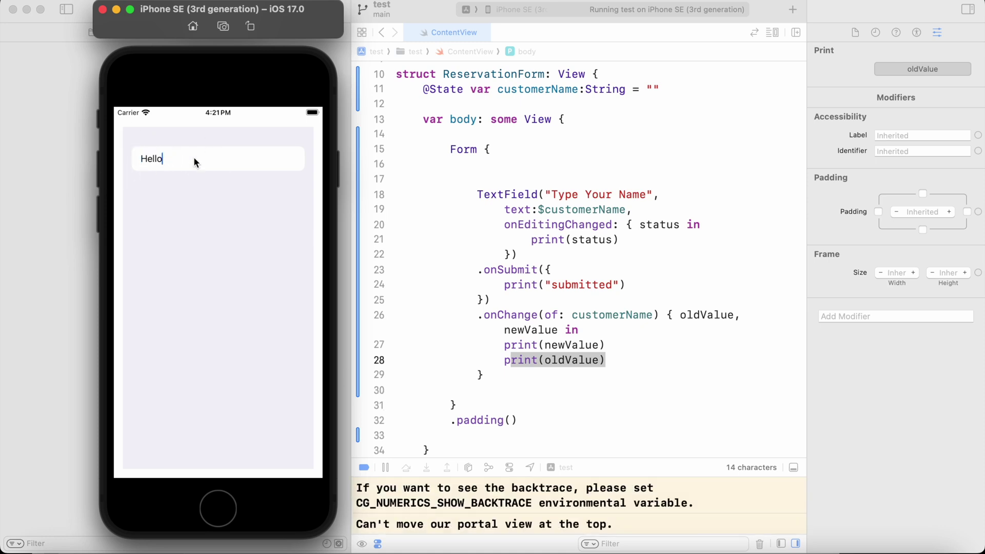
{"action": "scroll", "coordinate": [451, 501], "scroll_direction": "up", "scroll_amount": 3}
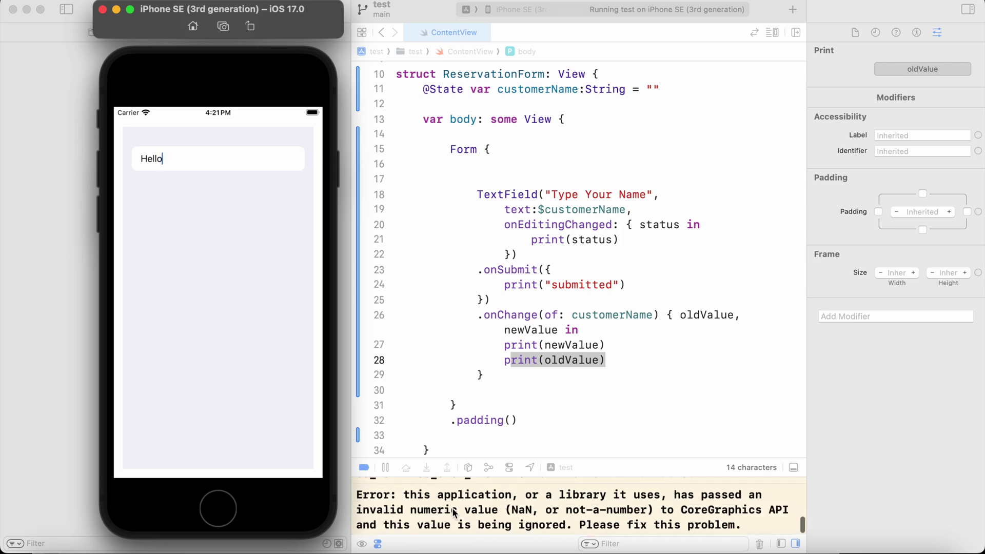
{"action": "scroll", "coordinate": [452, 507], "scroll_direction": "up", "scroll_amount": 3}
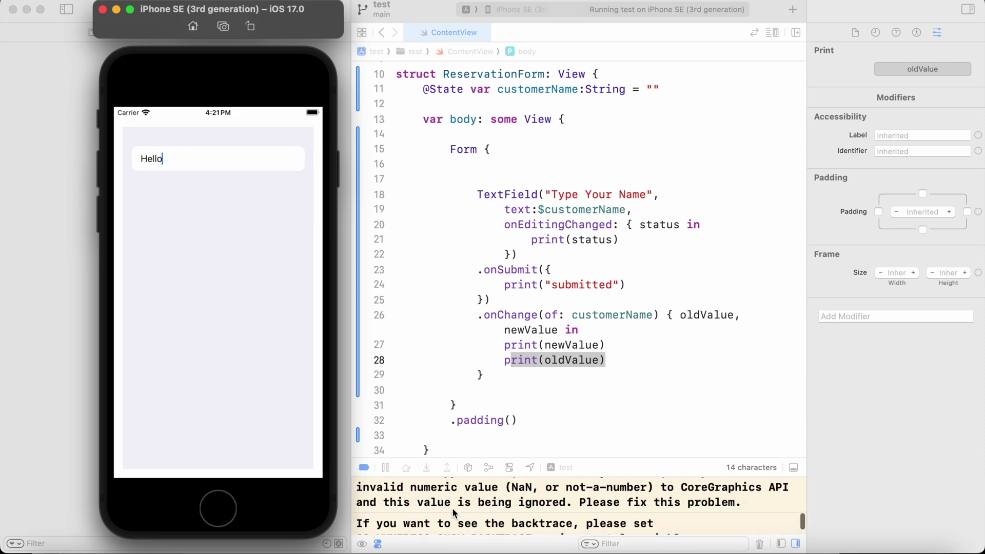
{"action": "scroll", "coordinate": [451, 507], "scroll_direction": "down", "scroll_amount": 3}
{"action": "scroll", "coordinate": [451, 507], "scroll_direction": "up", "scroll_amount": 2}
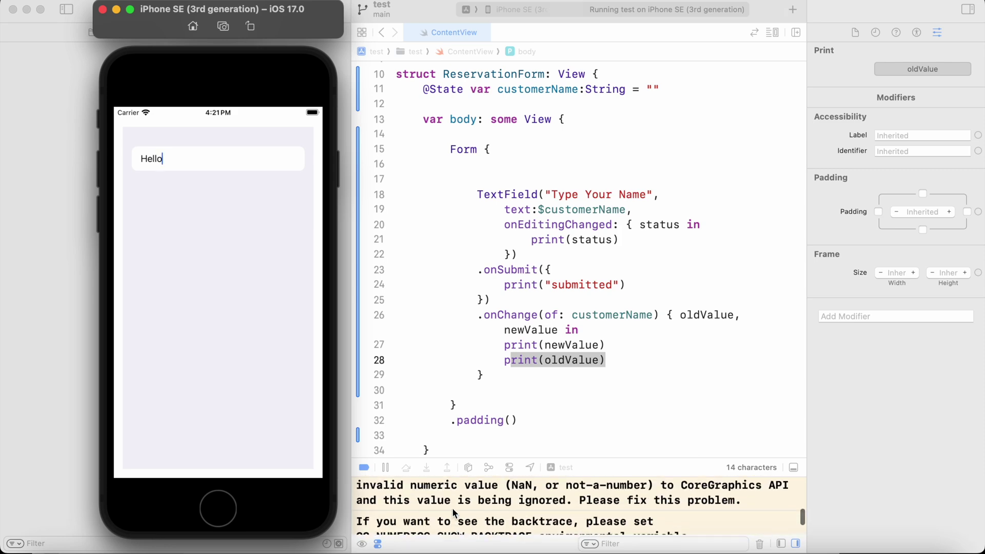
{"action": "scroll", "coordinate": [452, 507], "scroll_direction": "down", "scroll_amount": 5}
{"action": "scroll", "coordinate": [451, 508], "scroll_direction": "down", "scroll_amount": 3}
{"action": "scroll", "coordinate": [451, 508], "scroll_direction": "down", "scroll_amount": 1}
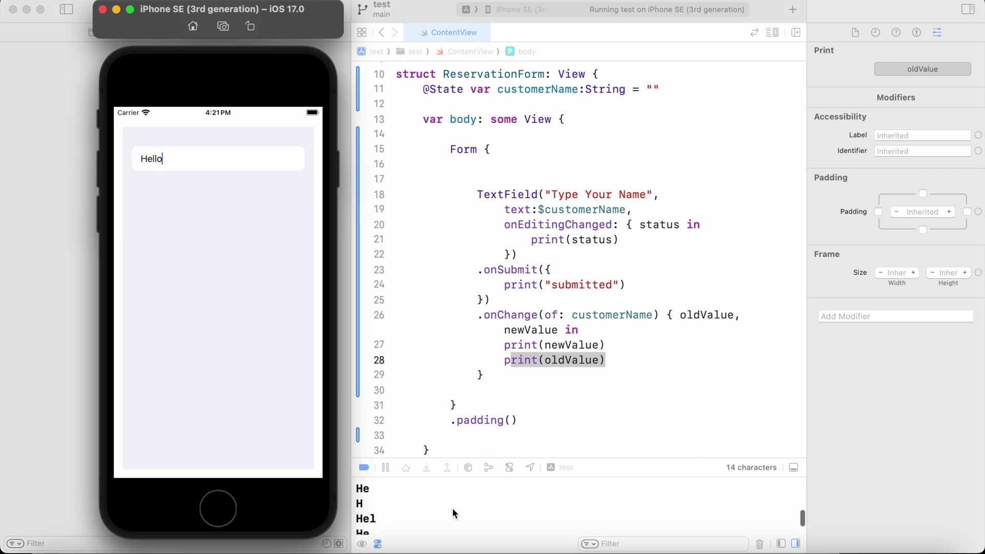
{"action": "scroll", "coordinate": [451, 507], "scroll_direction": "down", "scroll_amount": 3}
{"action": "left_click", "coordinate": [388, 512]}
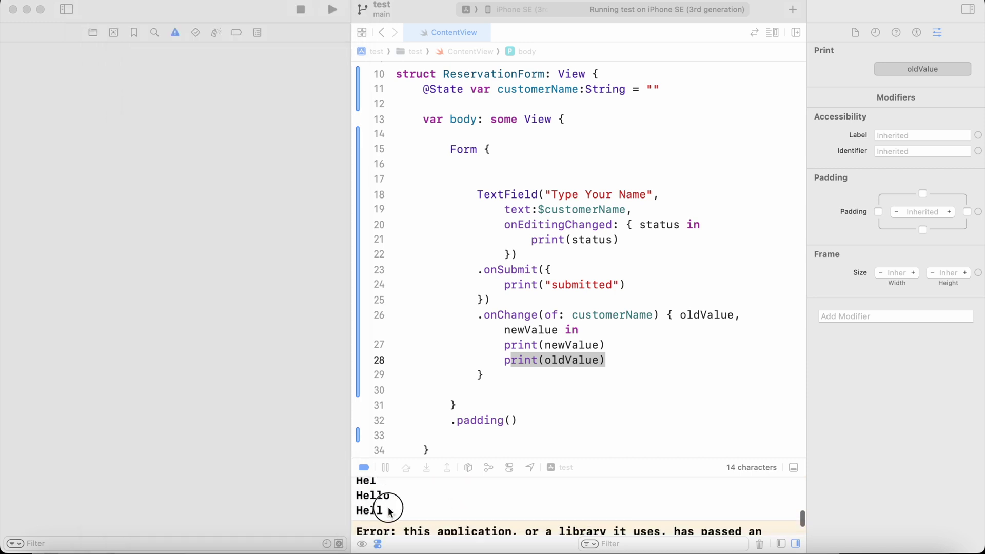
{"action": "left_click", "coordinate": [575, 241]}
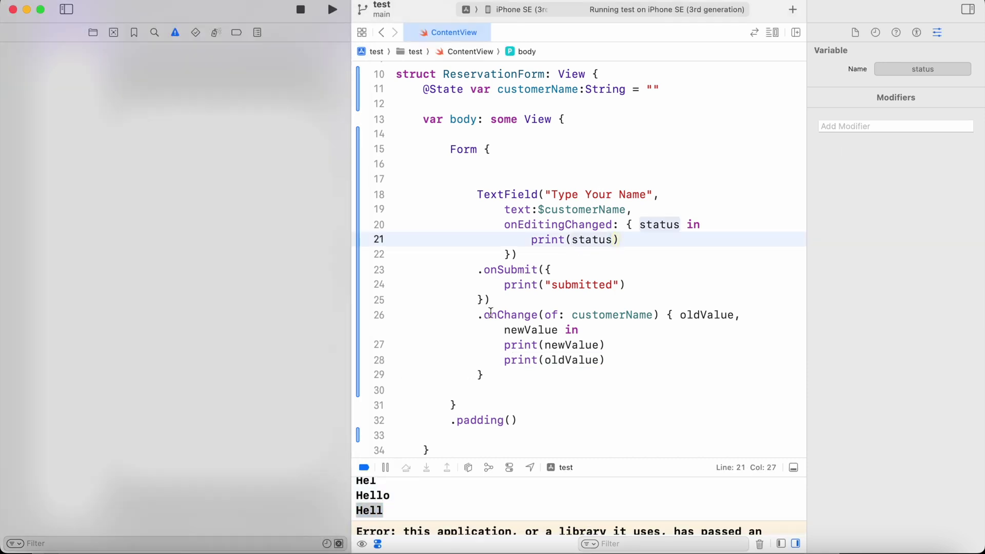
{"action": "left_click_drag", "start_coordinate": [477, 314], "coordinate": [485, 376]}
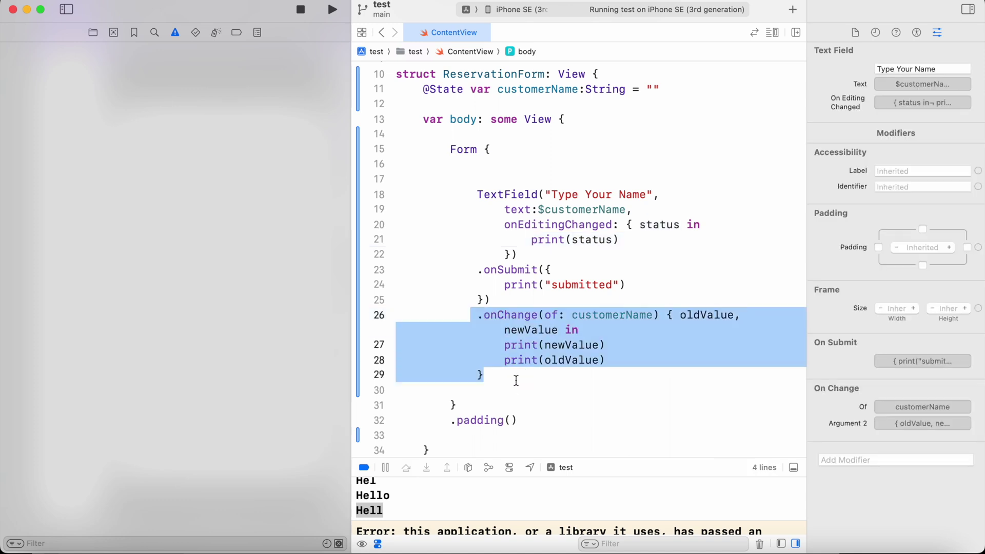